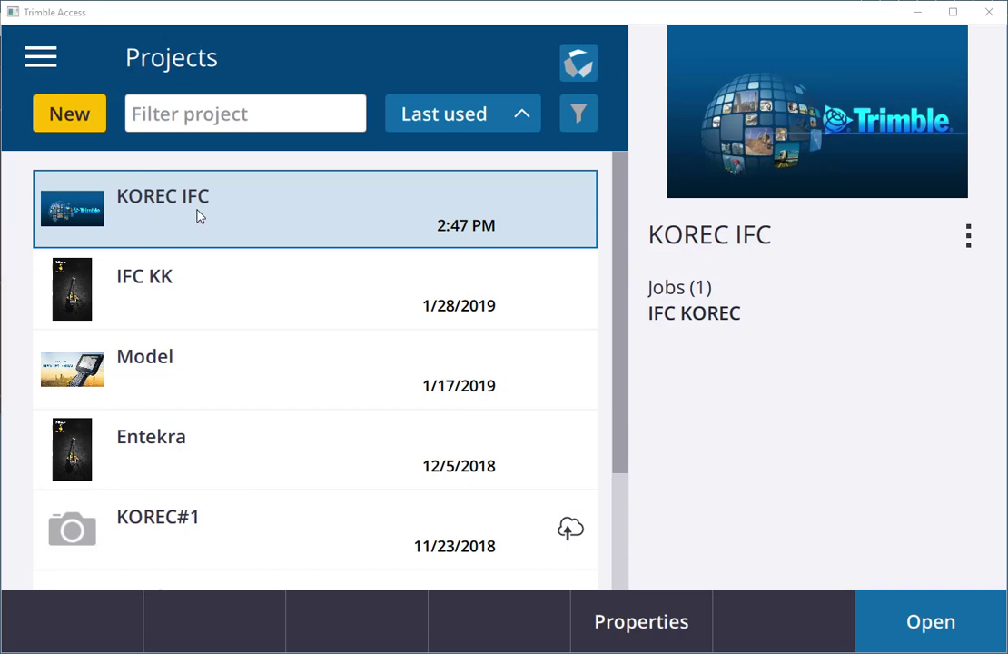
# - Open the KOREC IFC project, then the IFC KOREC job's properties and its active map list
pyautogui.click(906, 610)
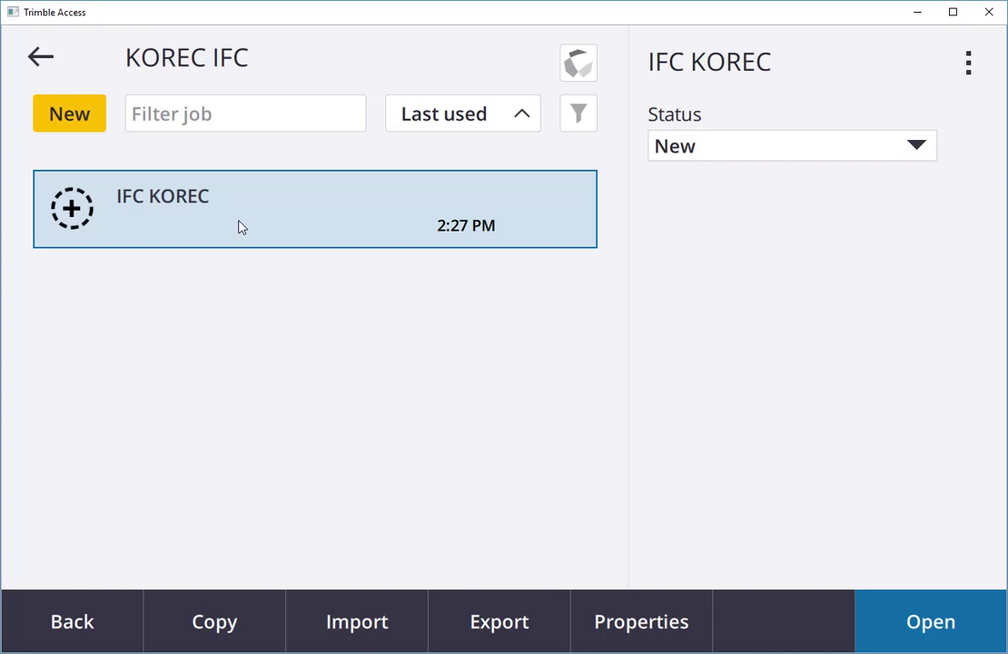
pyautogui.click(630, 623)
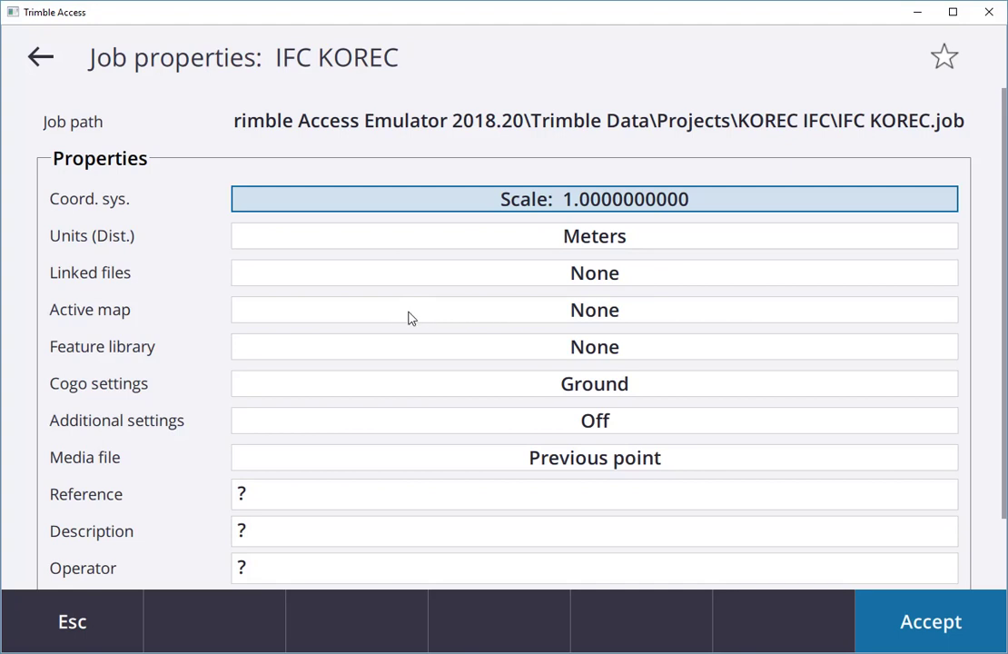
pyautogui.click(555, 313)
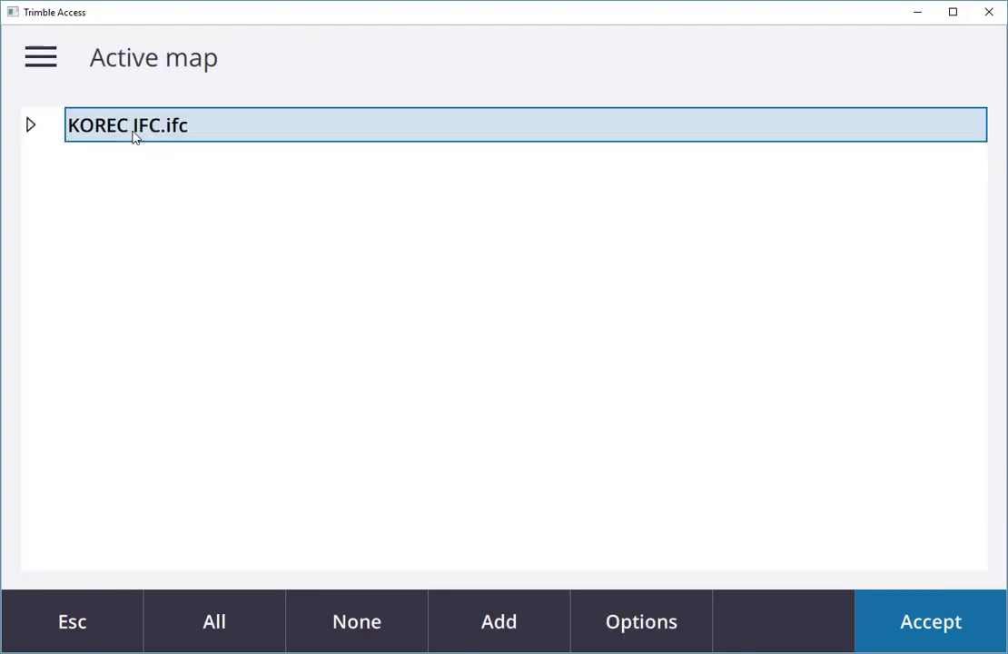
# - Check KOREC IFC.ifc in the active map and confirm its Layer 1 is also checked
pyautogui.click(54, 132)
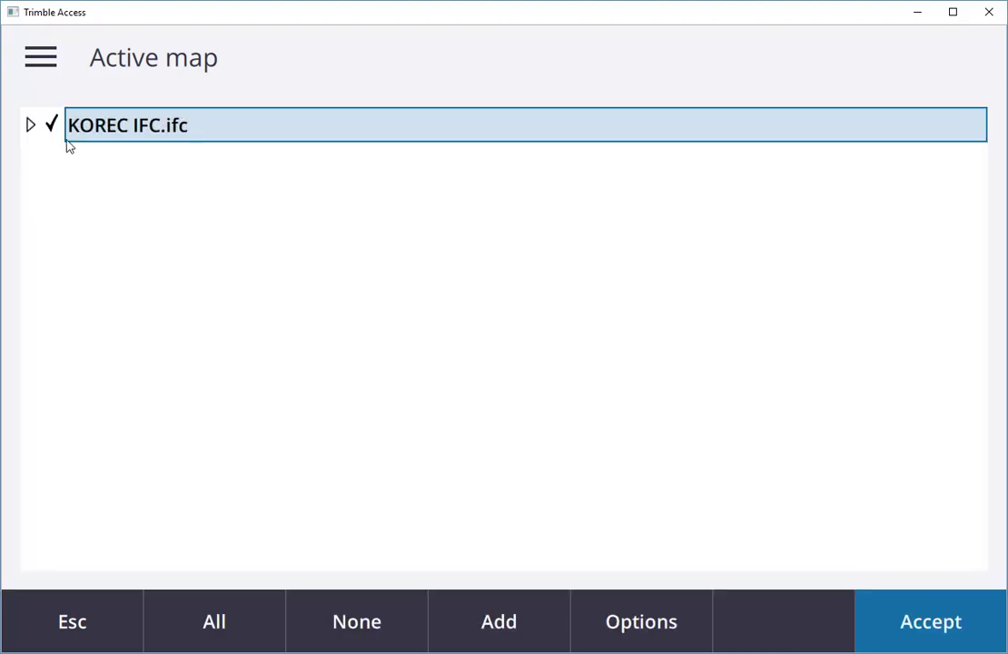
pyautogui.click(54, 127)
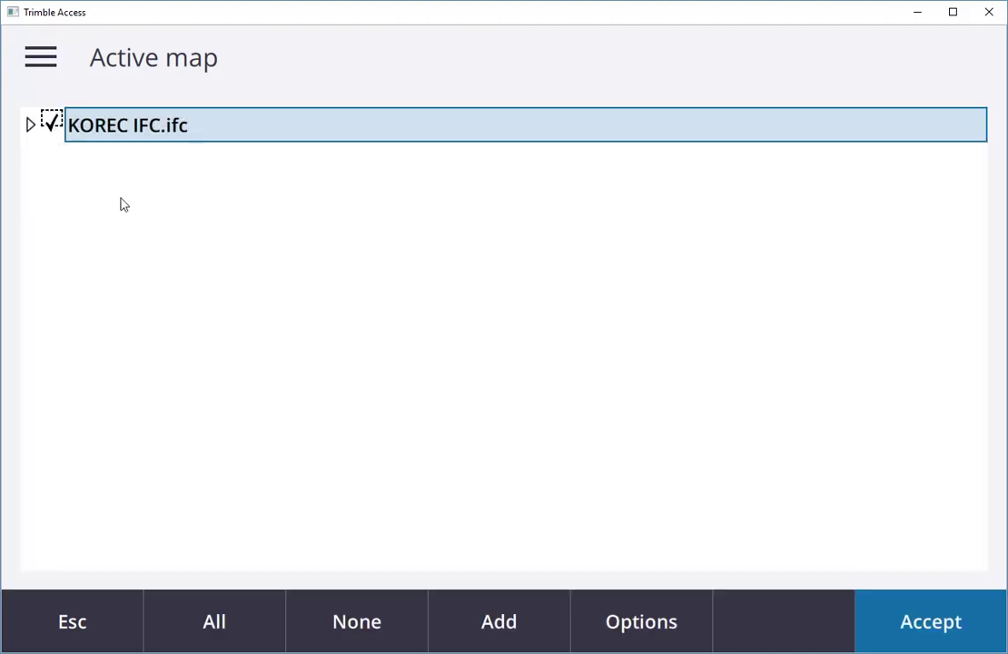
pyautogui.click(31, 126)
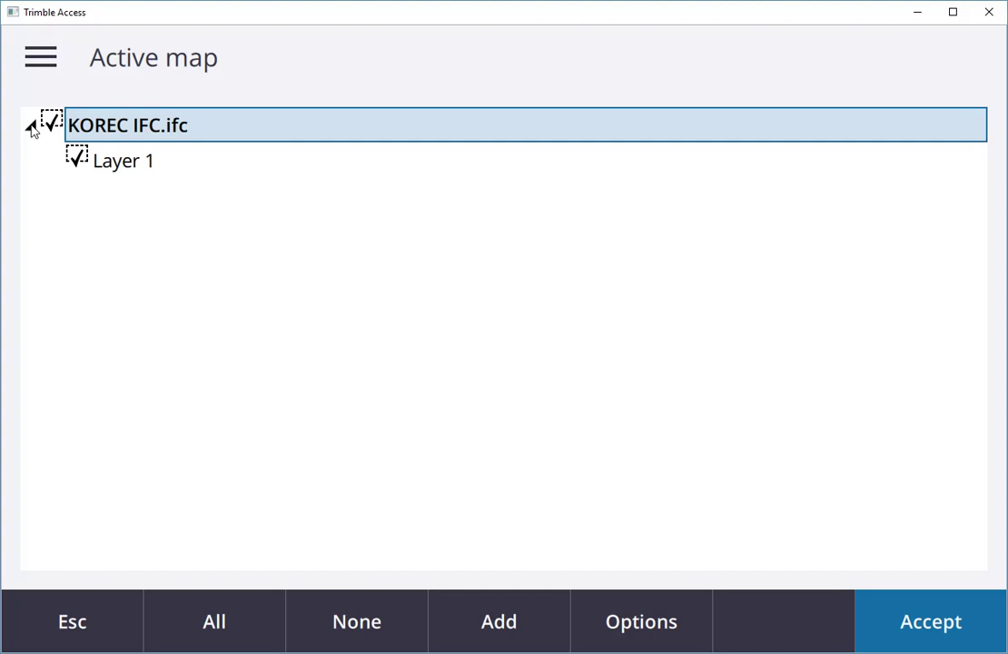
pyautogui.click(30, 126)
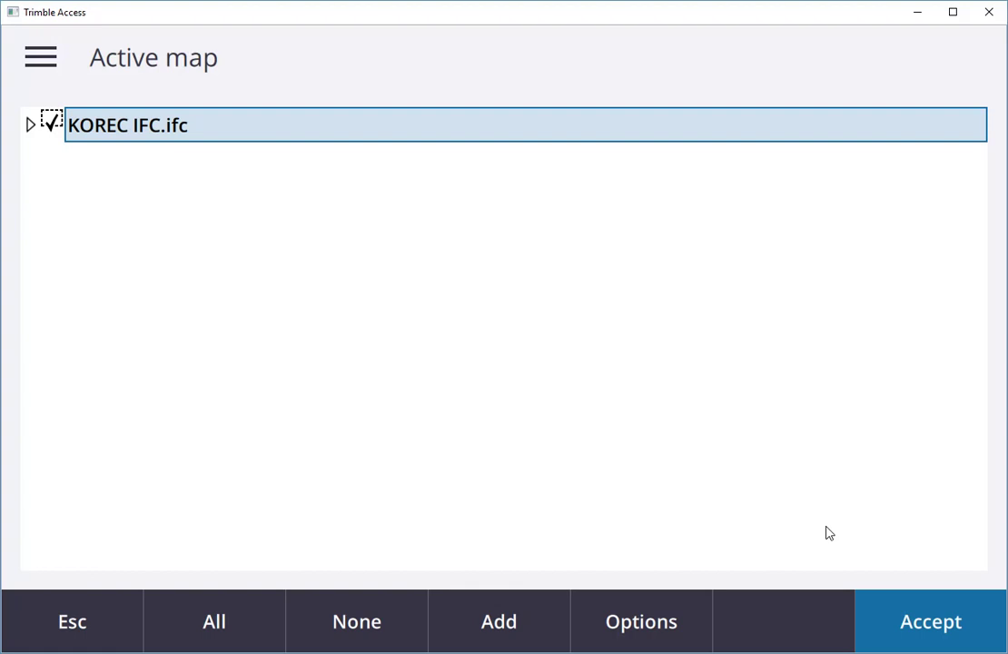
# - Accept the active map and job properties, then open the IFC KOREC job
pyautogui.click(941, 622)
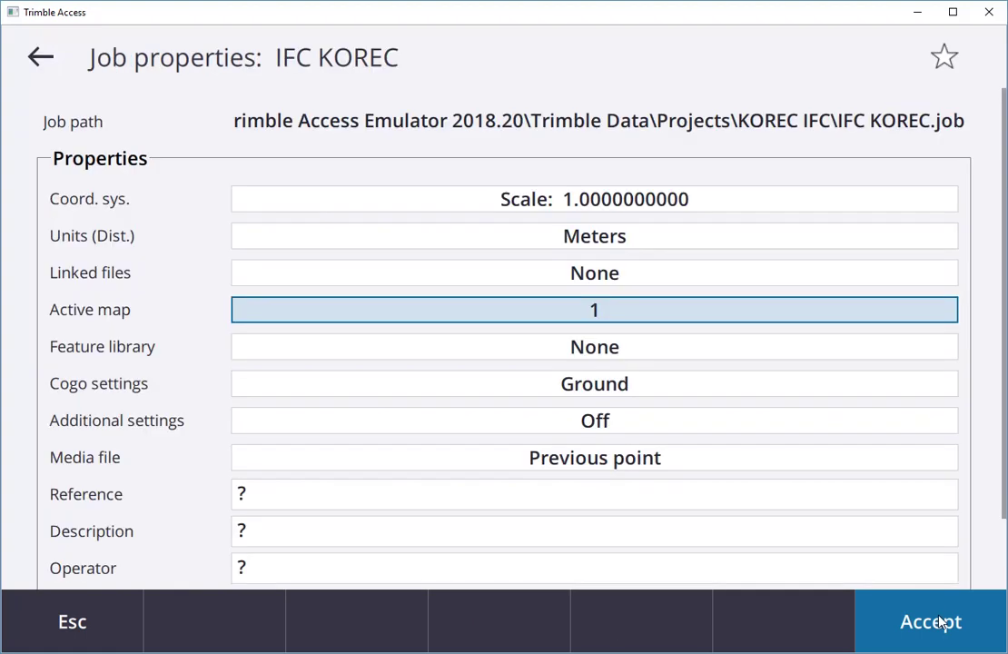
pyautogui.click(941, 621)
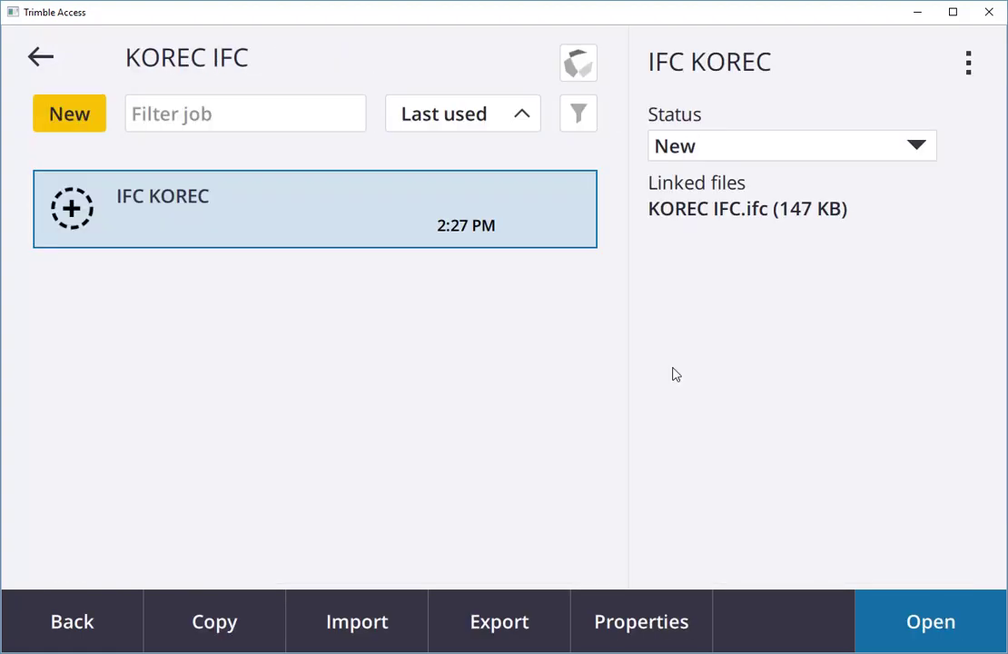
pyautogui.click(940, 614)
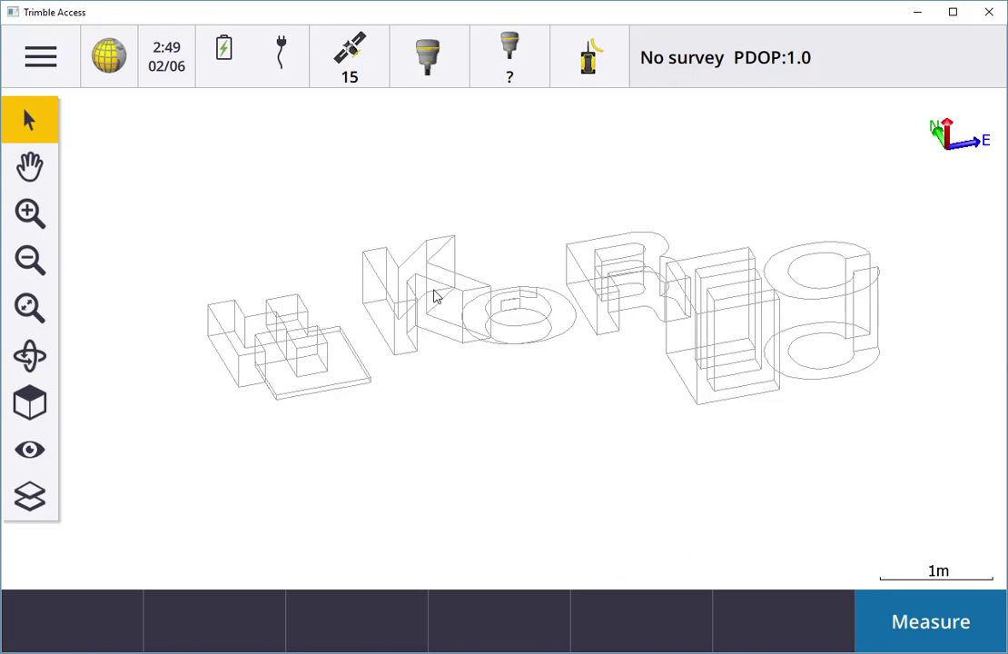
# - Pan, zoom in on the K and O letters, and orbit the wireframe model
pyautogui.click(30, 167)
pyautogui.moveTo(743, 286); pyautogui.dragTo(643, 308)
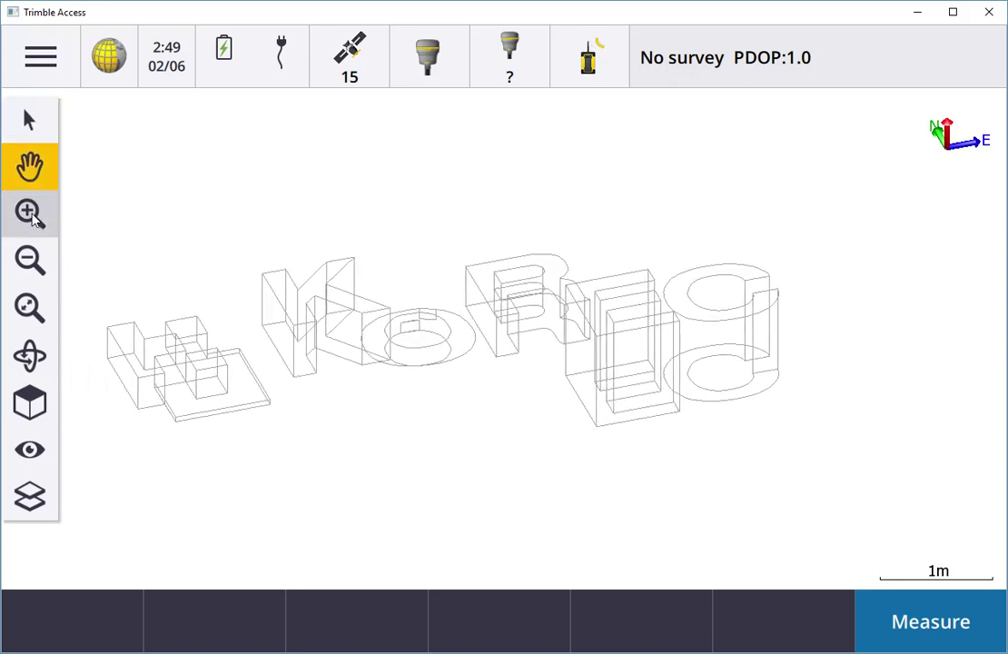
pyautogui.click(30, 212)
pyautogui.moveTo(234, 236); pyautogui.dragTo(428, 338)
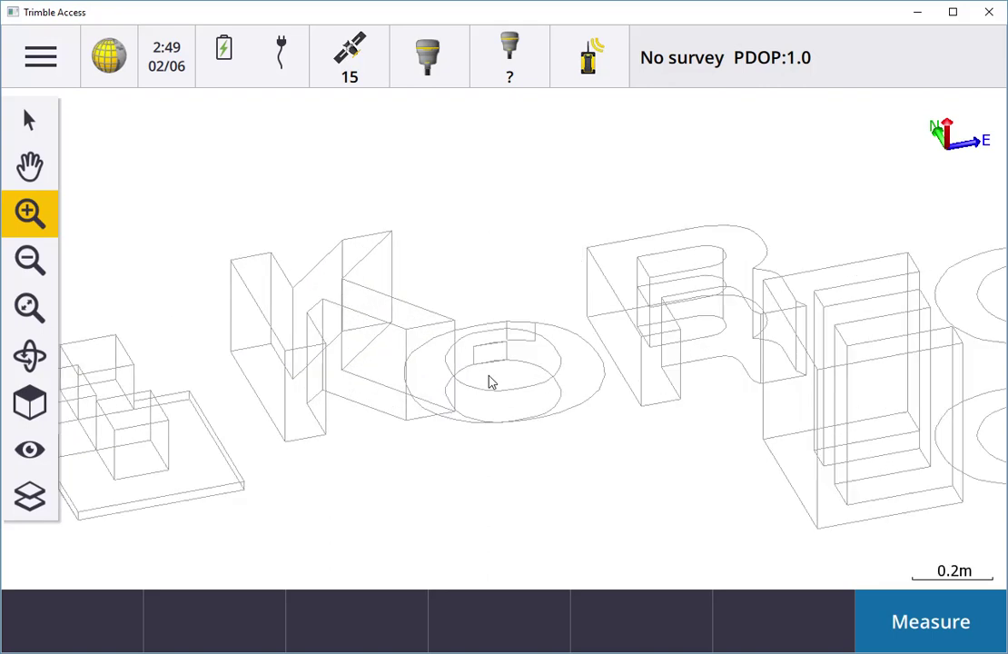
pyautogui.click(30, 355)
pyautogui.moveTo(342, 342); pyautogui.dragTo(362, 359)
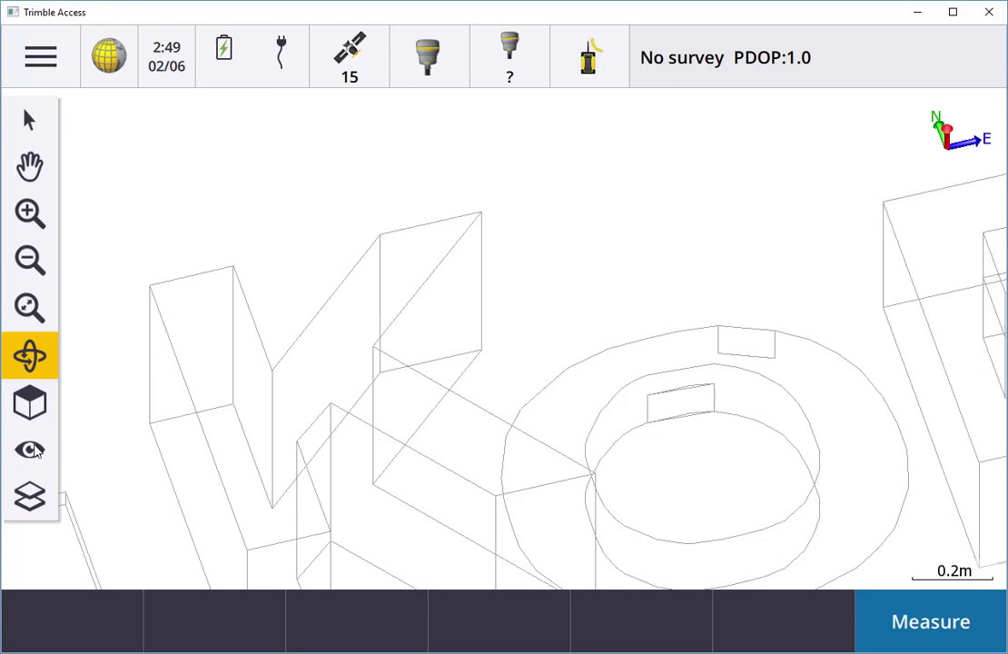
# - Set IFC Display to Solid in the map settings and accept
pyautogui.click(32, 452)
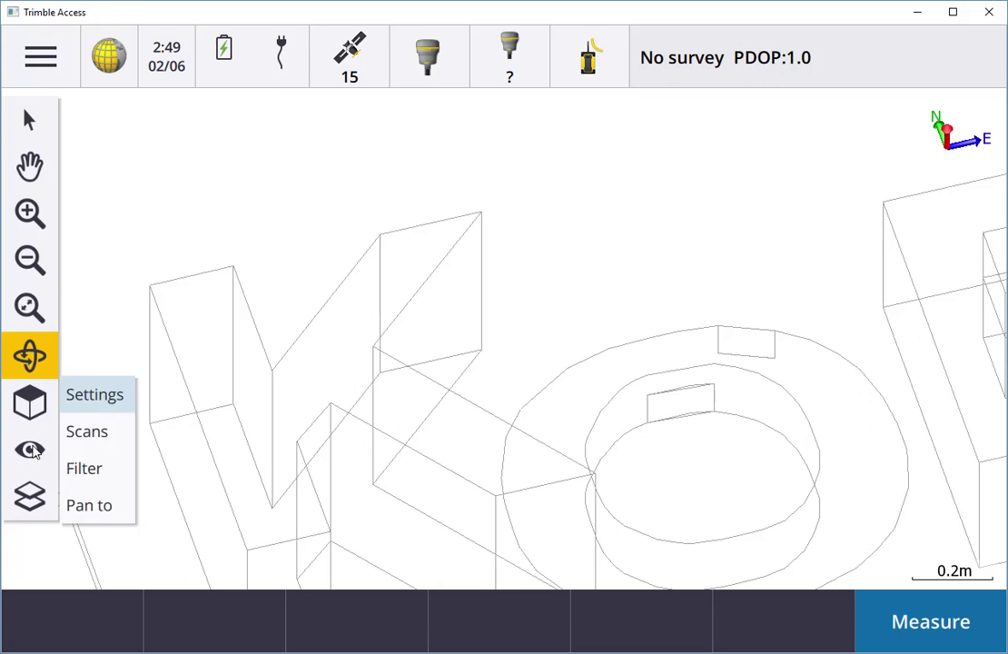
pyautogui.click(90, 396)
pyautogui.scroll(-5, 186, 373)
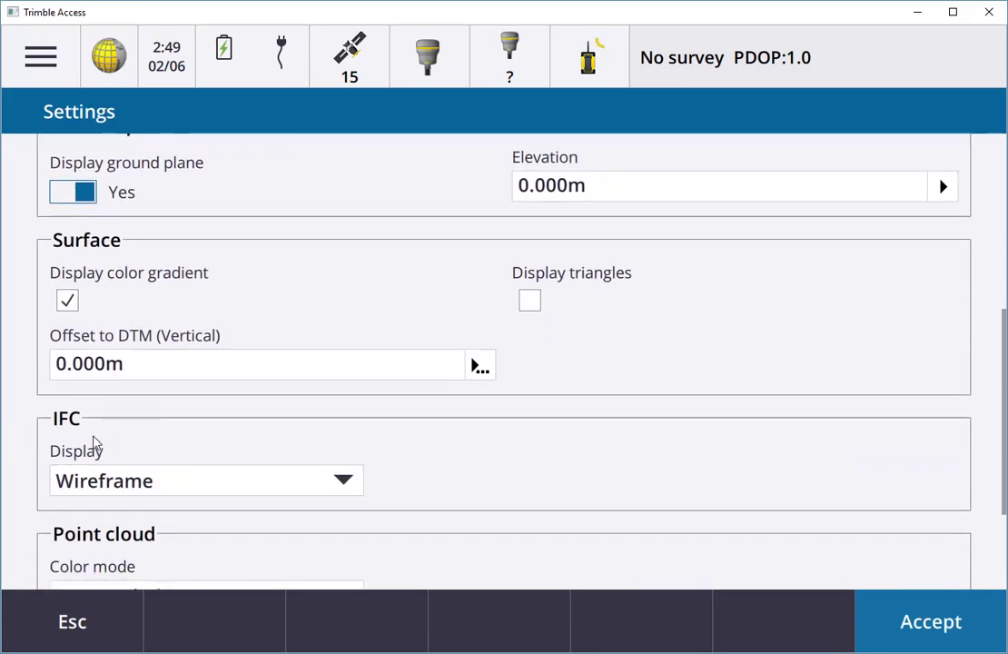
pyautogui.scroll(-2, 95, 446)
pyautogui.click(145, 386)
pyautogui.click(108, 464)
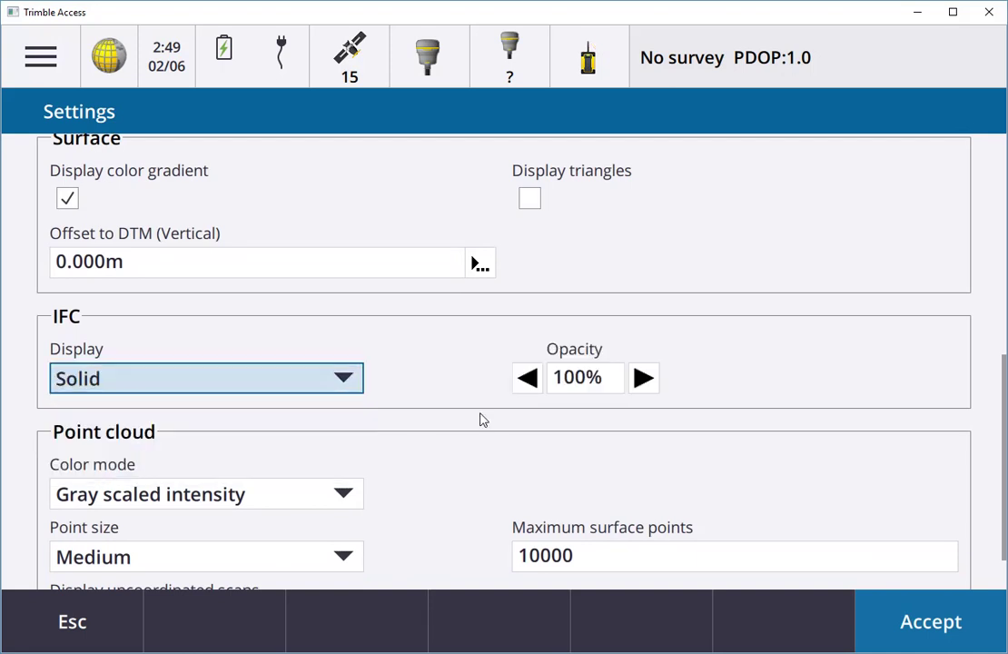
pyautogui.click(909, 623)
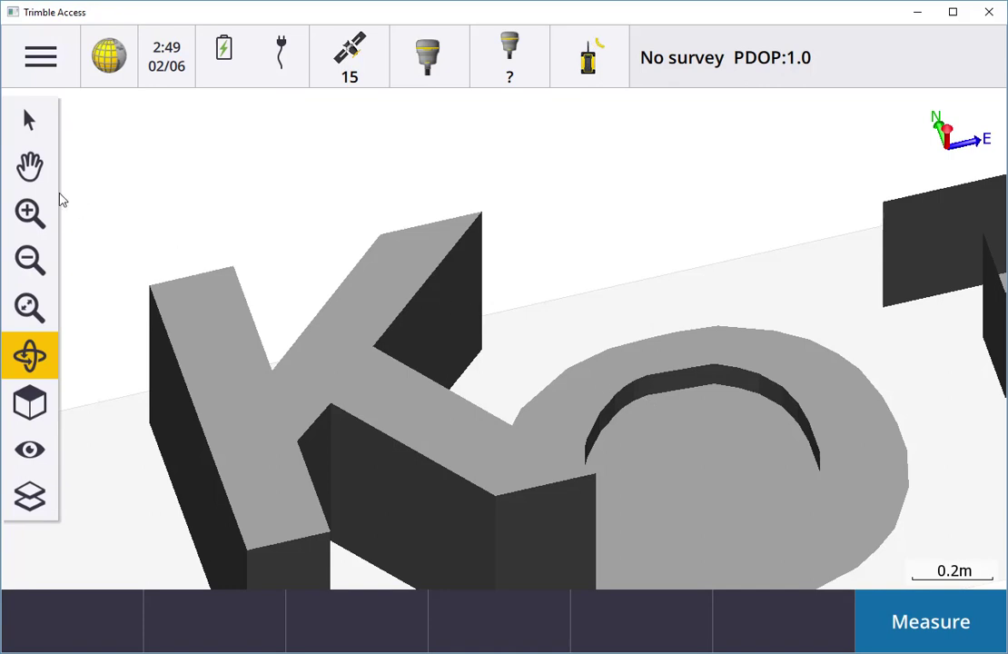
# - Zoom in on the K of the solid model and pick its top-left and top-right corners
pyautogui.click(30, 307)
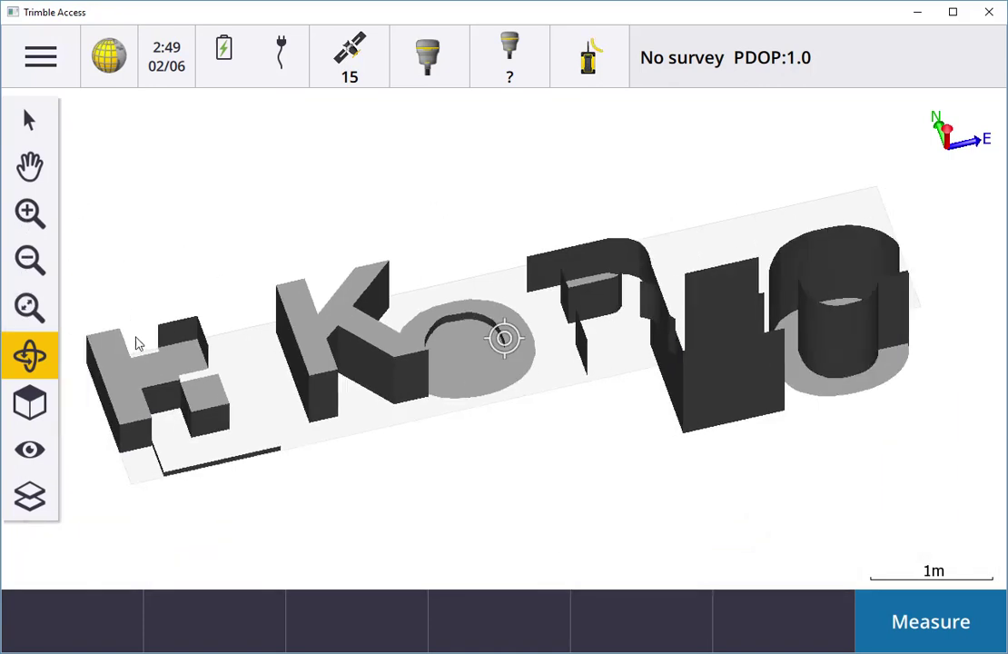
pyautogui.moveTo(137, 342); pyautogui.dragTo(253, 329)
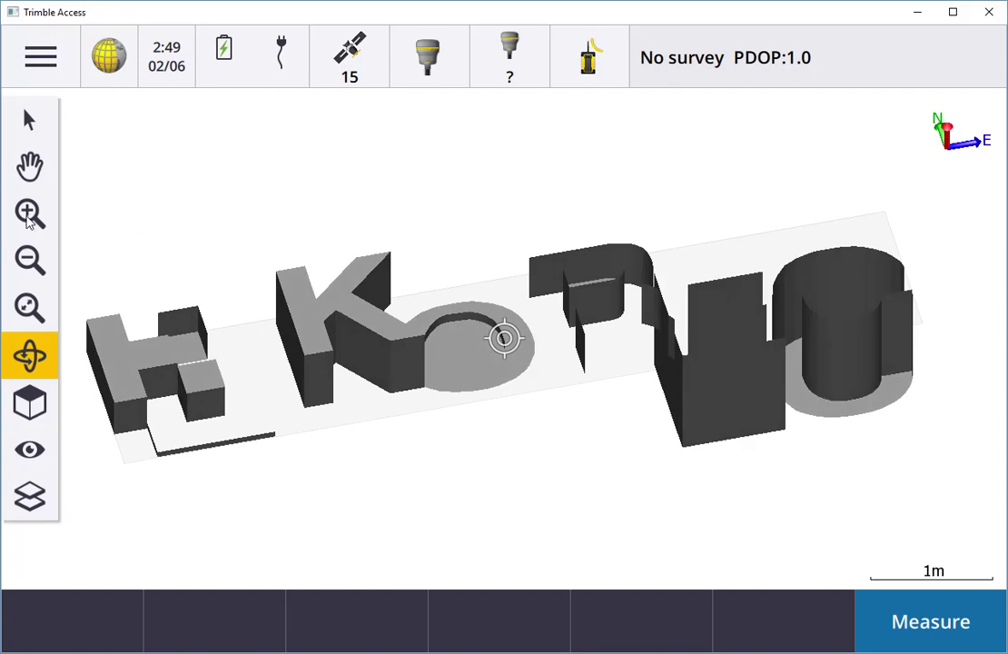
pyautogui.click(29, 212)
pyautogui.moveTo(205, 210); pyautogui.dragTo(439, 365)
pyautogui.click(29, 121)
pyautogui.click(228, 180)
pyautogui.click(318, 164)
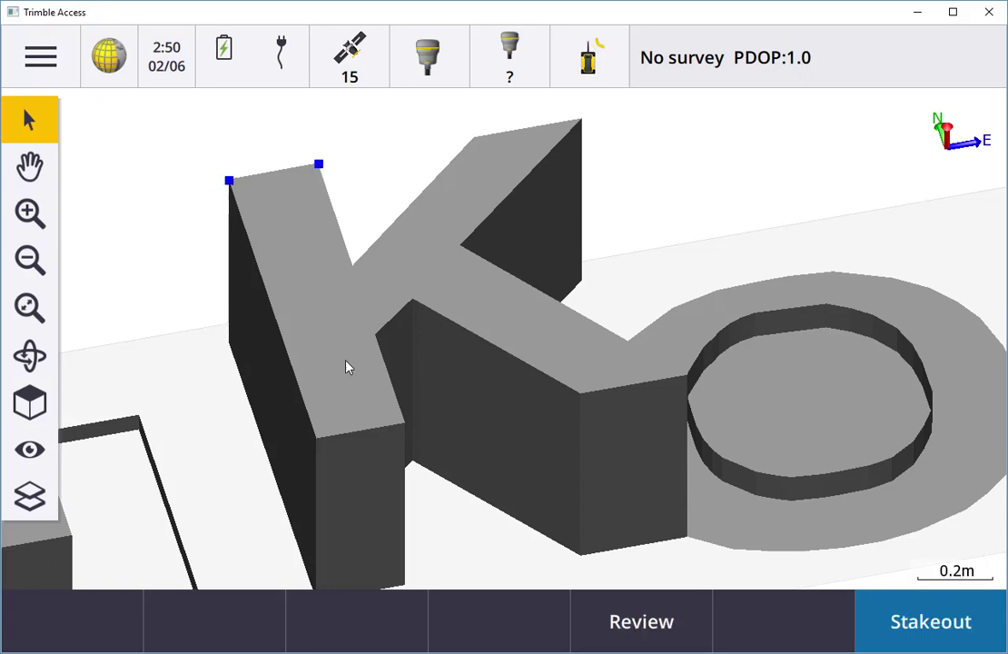
# - Pick the K's two lower front corners and list Point0001–Point0004 for review
pyautogui.click(317, 438)
pyautogui.click(406, 423)
pyautogui.click(693, 625)
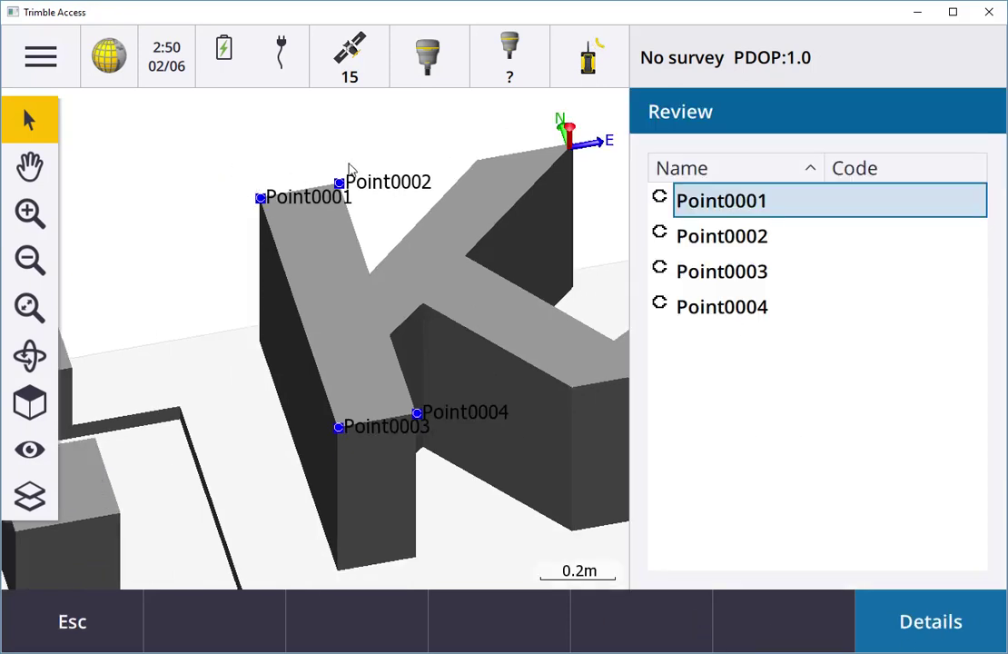
# - Give Point0001 the code K IFC, save it, and move on to Point0002
pyautogui.click(880, 621)
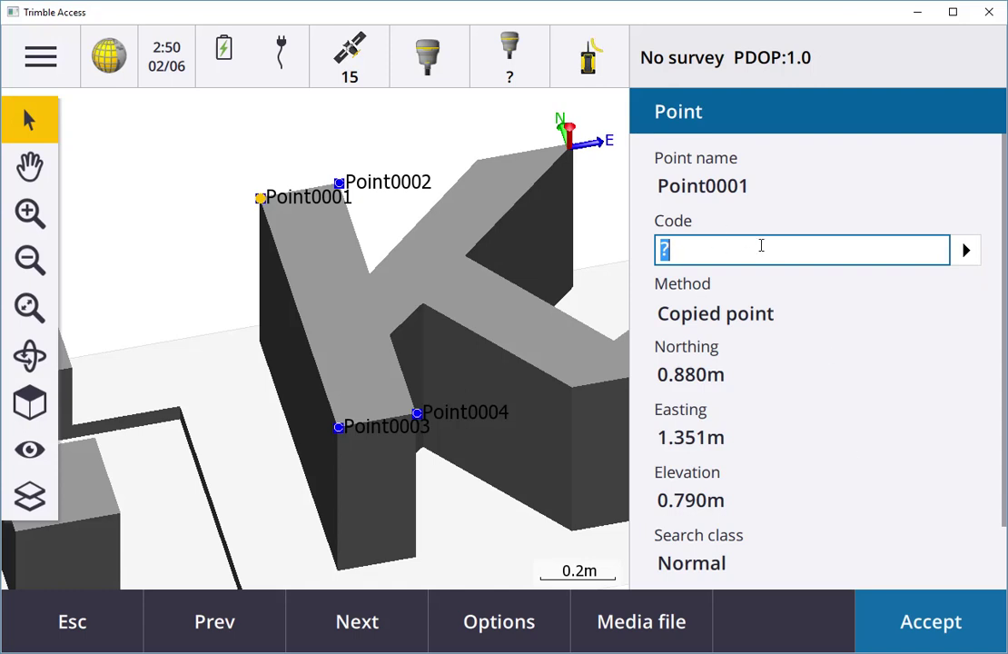
pyautogui.write('K')
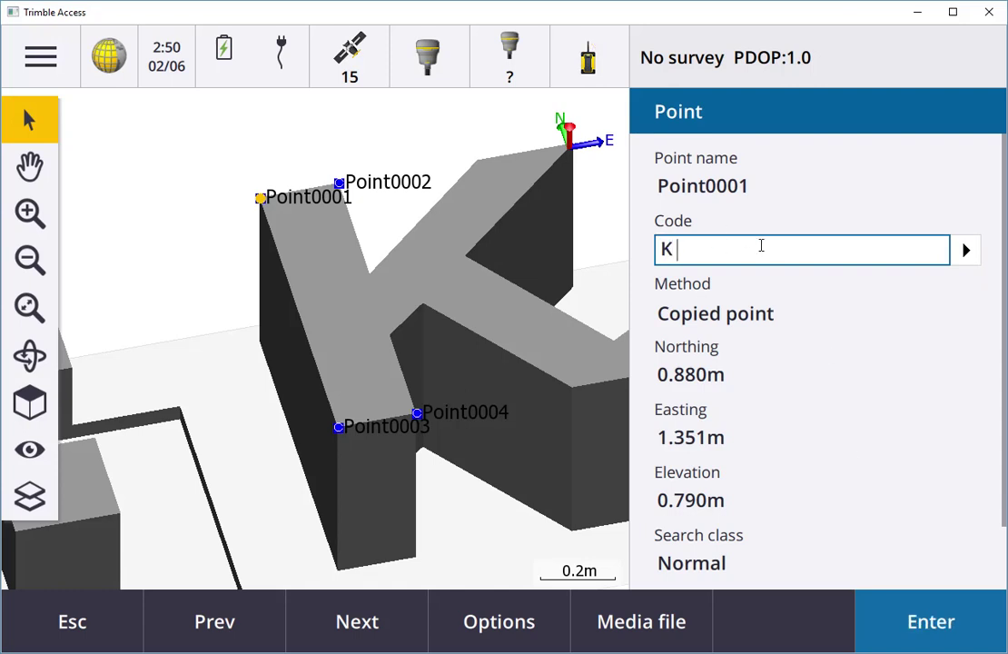
pyautogui.write(' IFC')
pyautogui.click(394, 612)
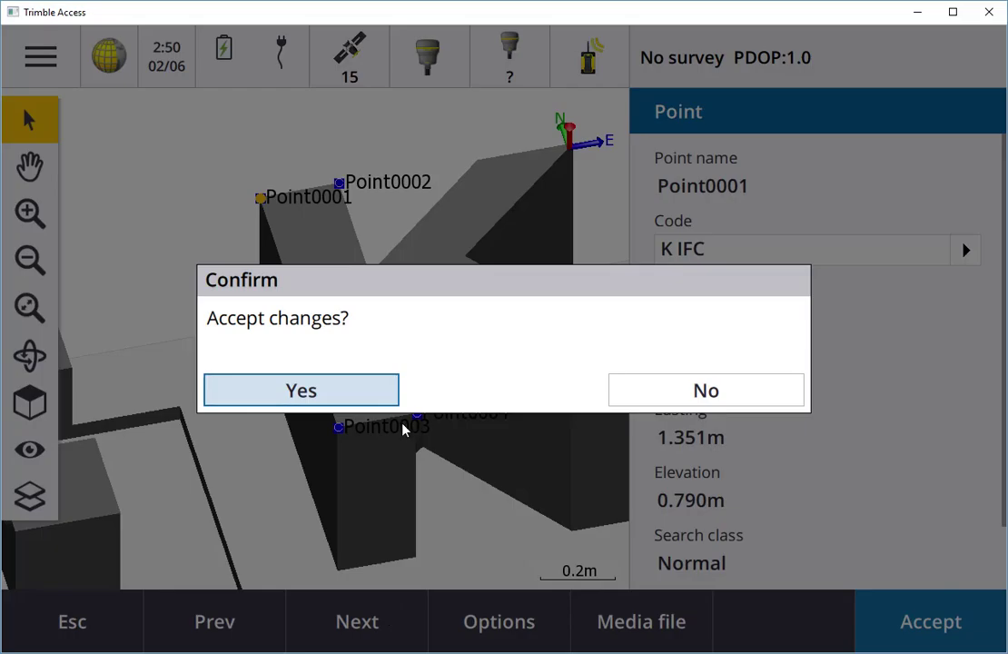
pyautogui.click(373, 400)
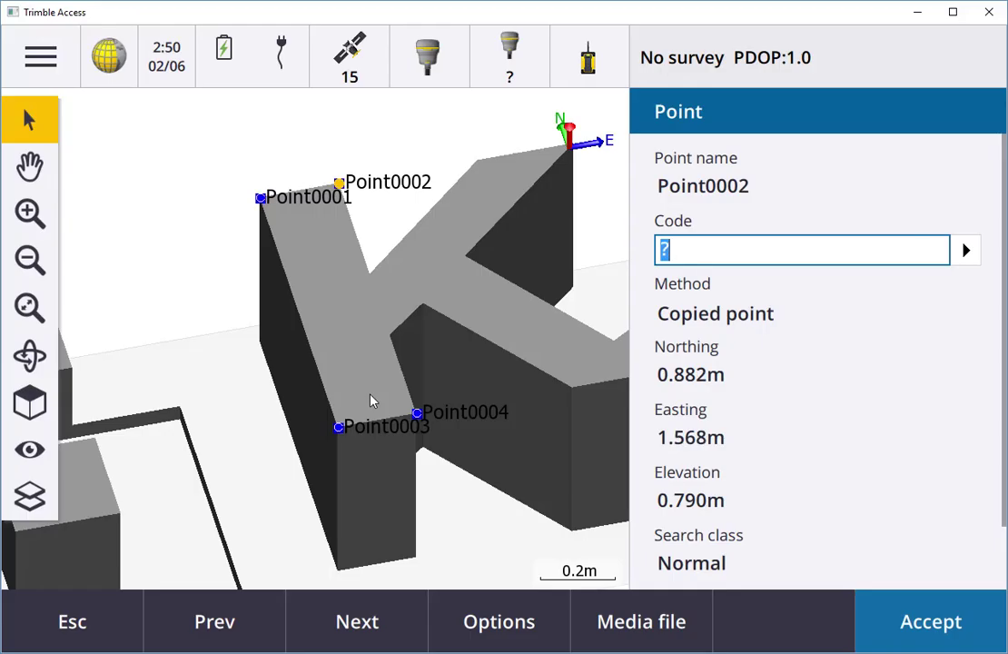
pyautogui.click(965, 254)
# - Code Point0002 as K IFC from the KOREC 2017 code list and save it
pyautogui.click(676, 168)
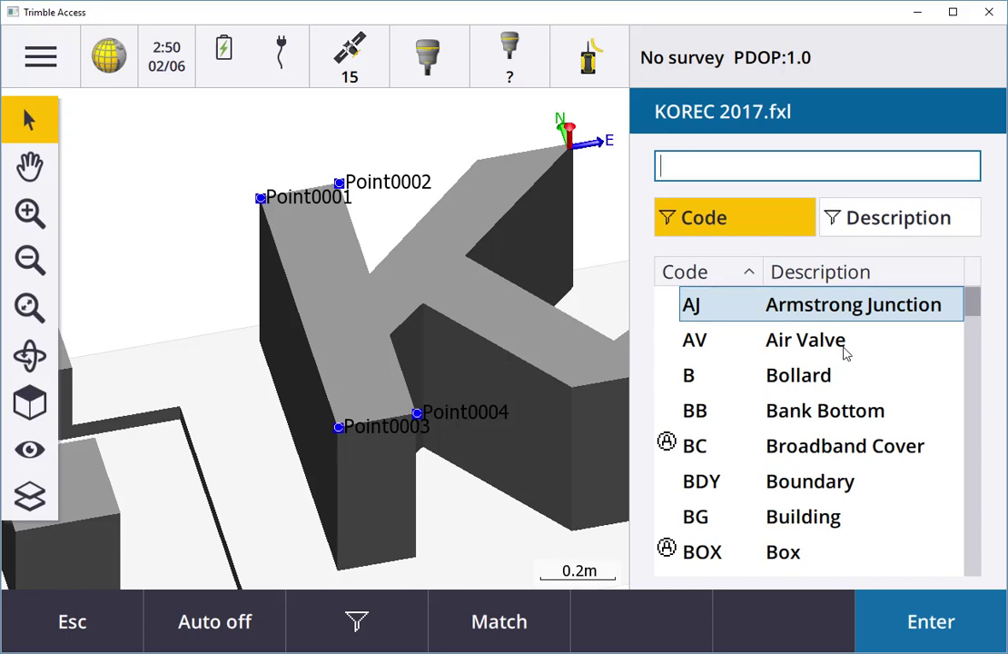
pyautogui.write('K IFC')
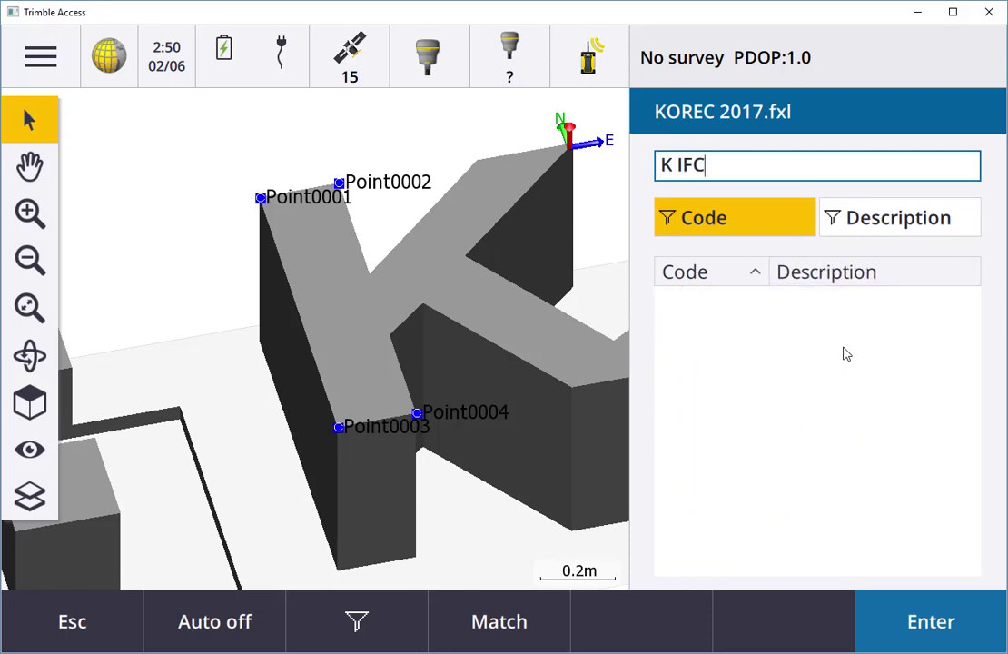
pyautogui.click(924, 603)
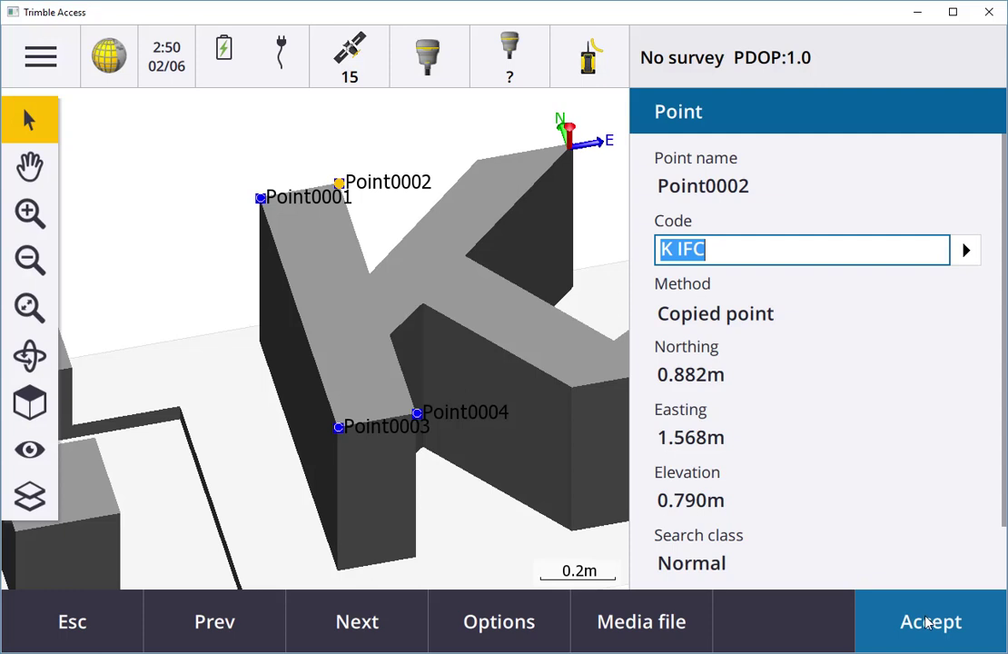
pyautogui.click(927, 623)
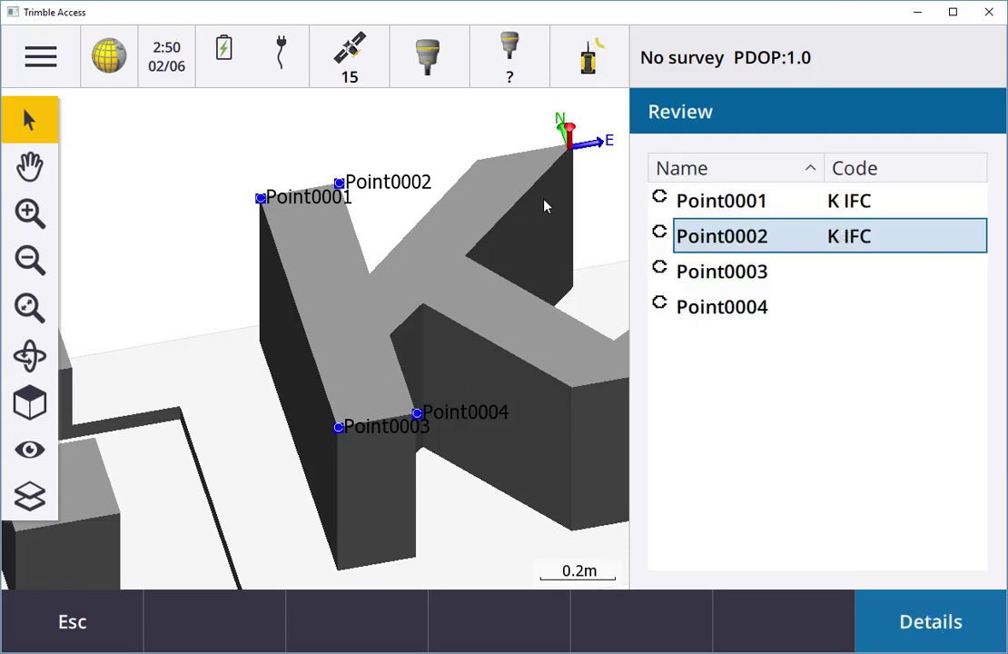
# - Recheck Point0001's details and close the review list back to the map
pyautogui.doubleClick(680, 201)
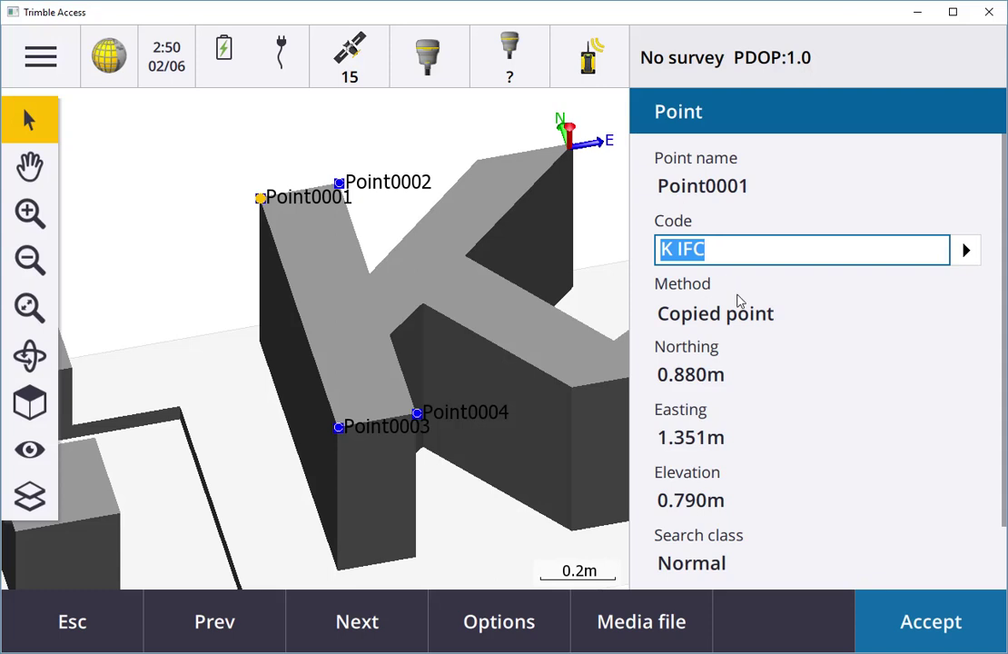
pyautogui.click(897, 602)
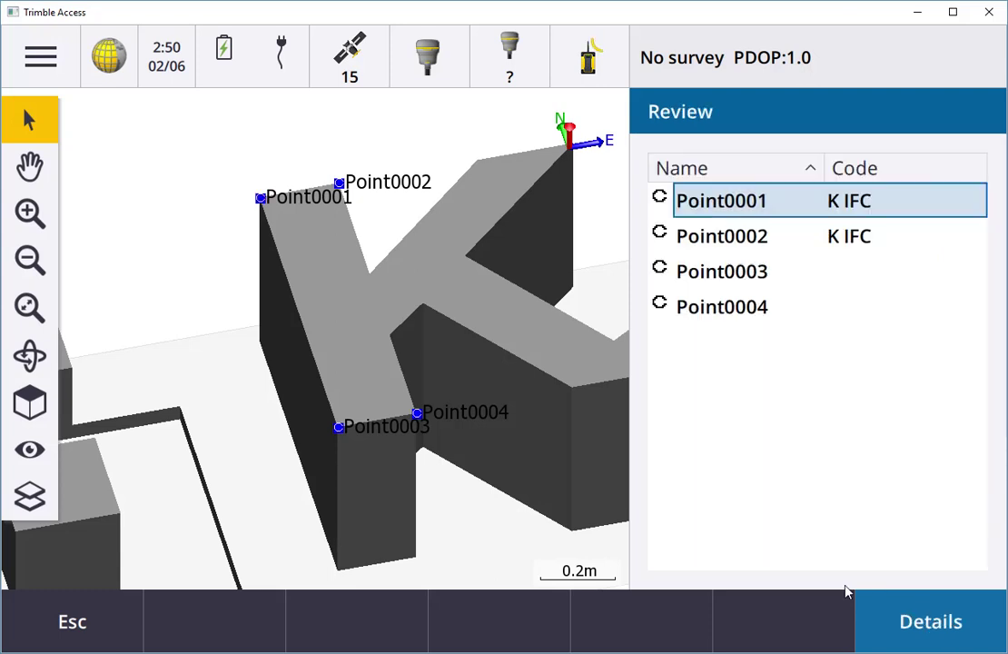
pyautogui.click(99, 615)
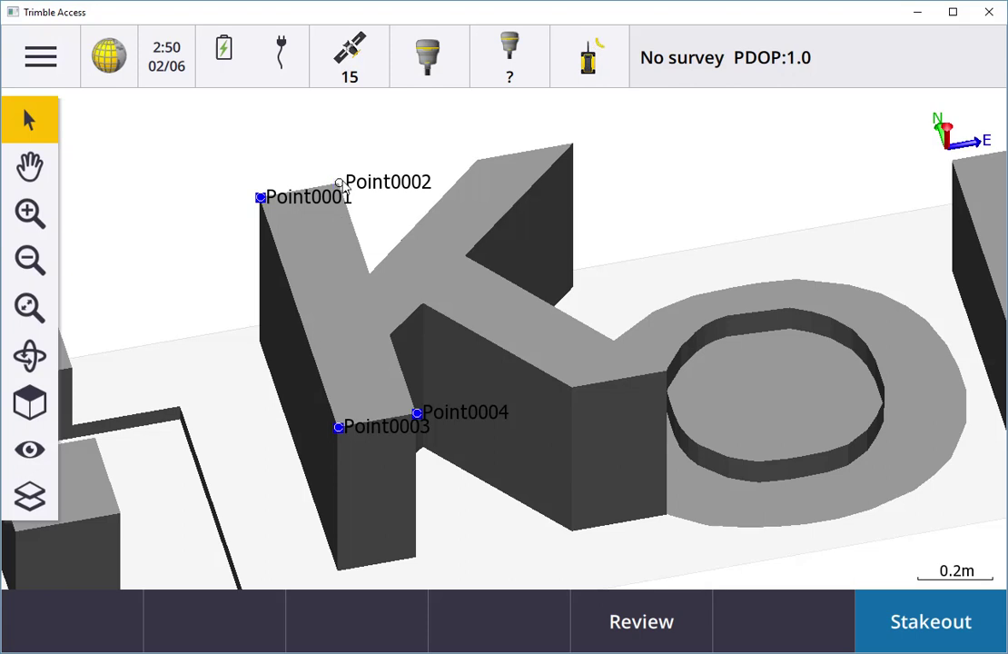
# - Choose Point0001 for stake-out and start the RTK survey from the base station
pyautogui.click(958, 623)
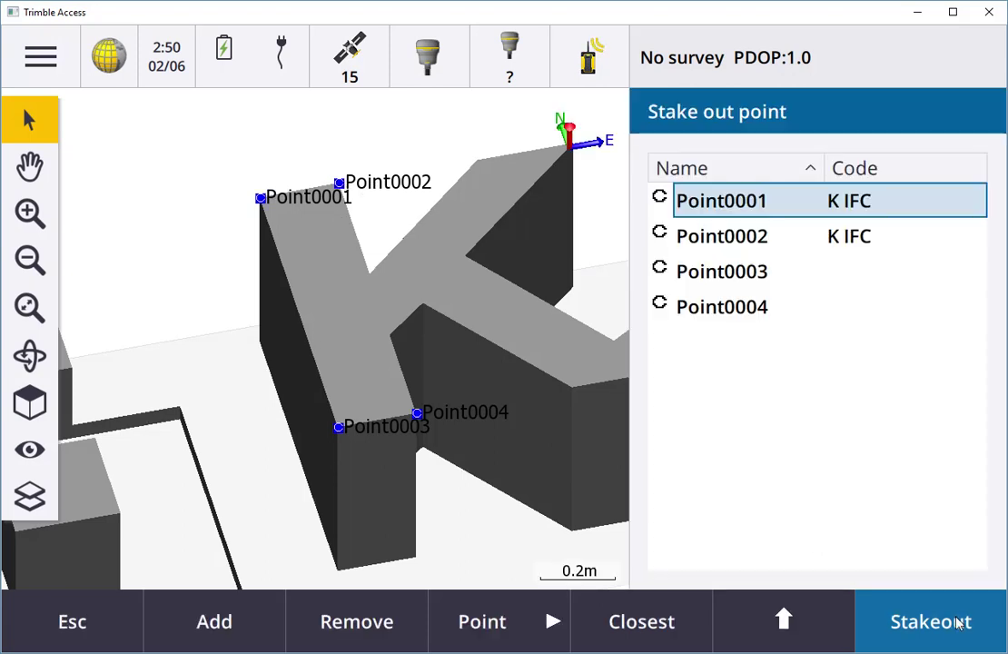
pyautogui.doubleClick(735, 216)
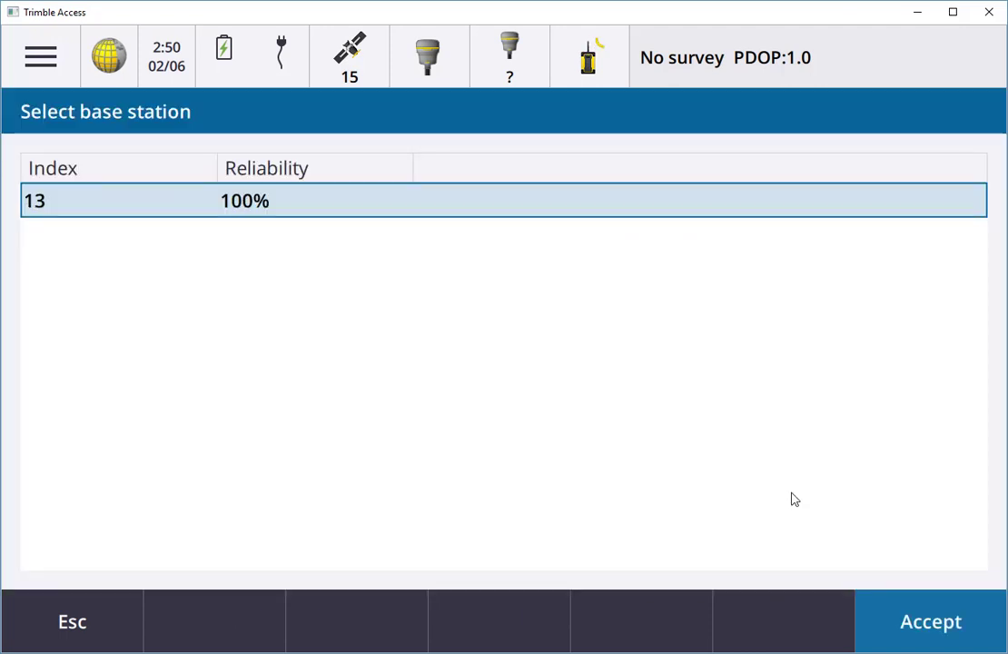
pyautogui.click(919, 621)
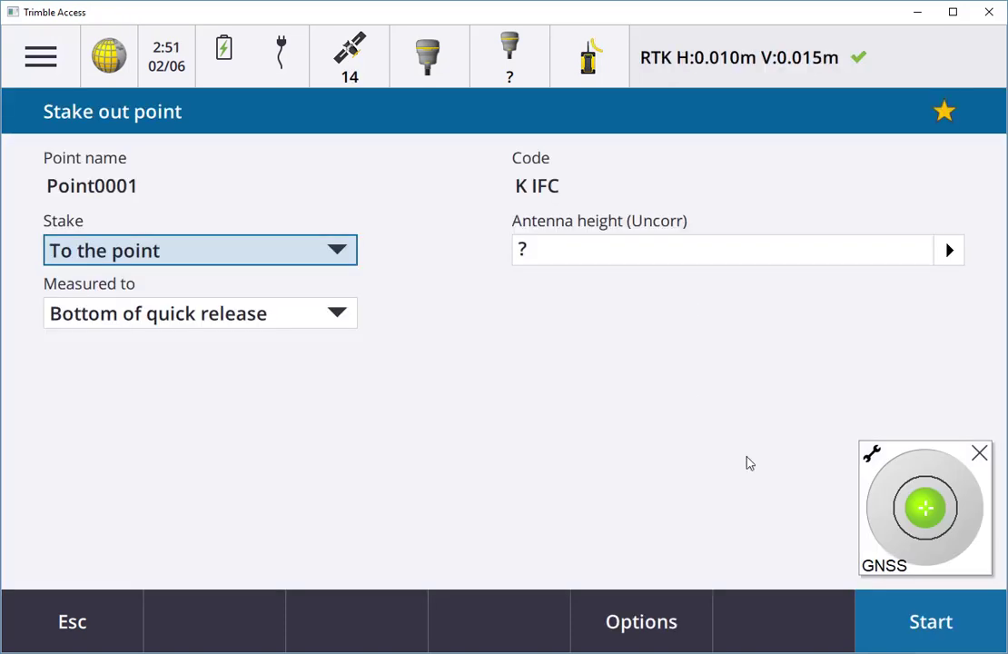
# - Set the antenna height to 1.800 m and begin guidance to Point0001
pyautogui.click(915, 616)
pyautogui.write('1.8')
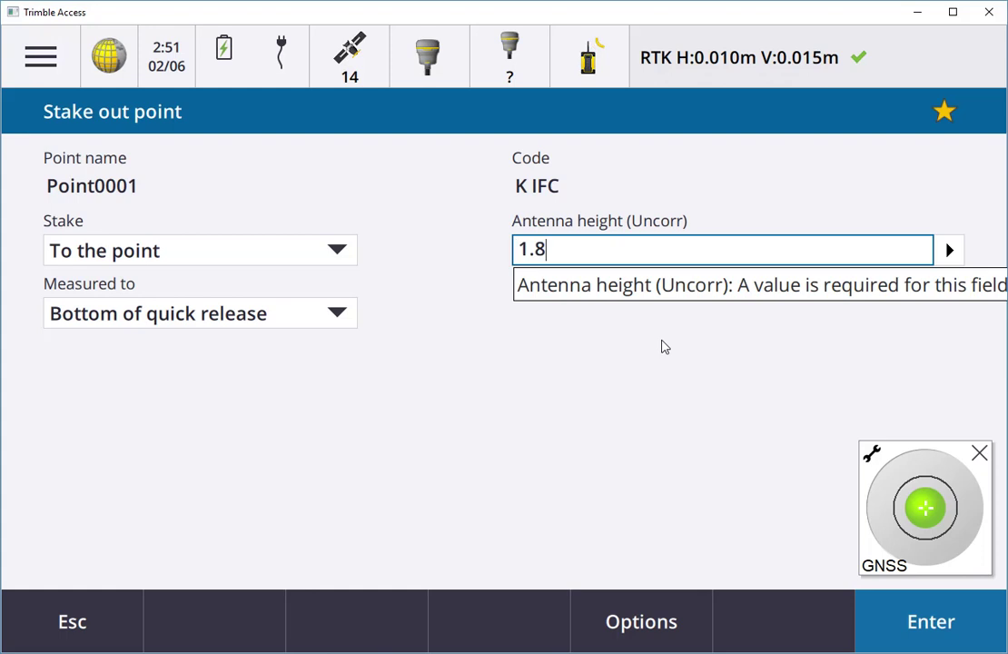
pyautogui.click(926, 617)
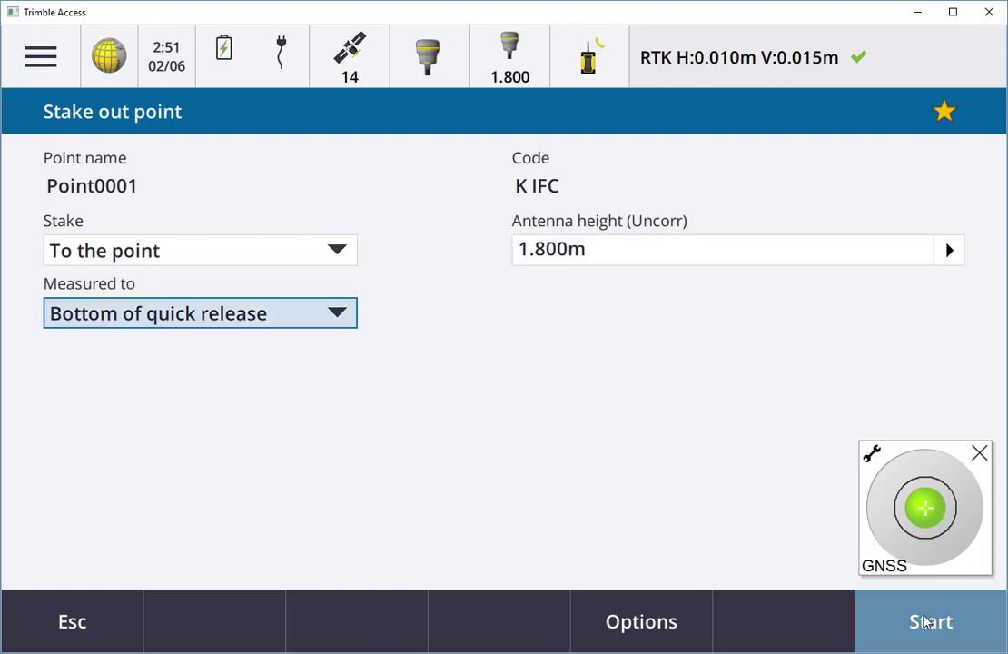
pyautogui.click(929, 622)
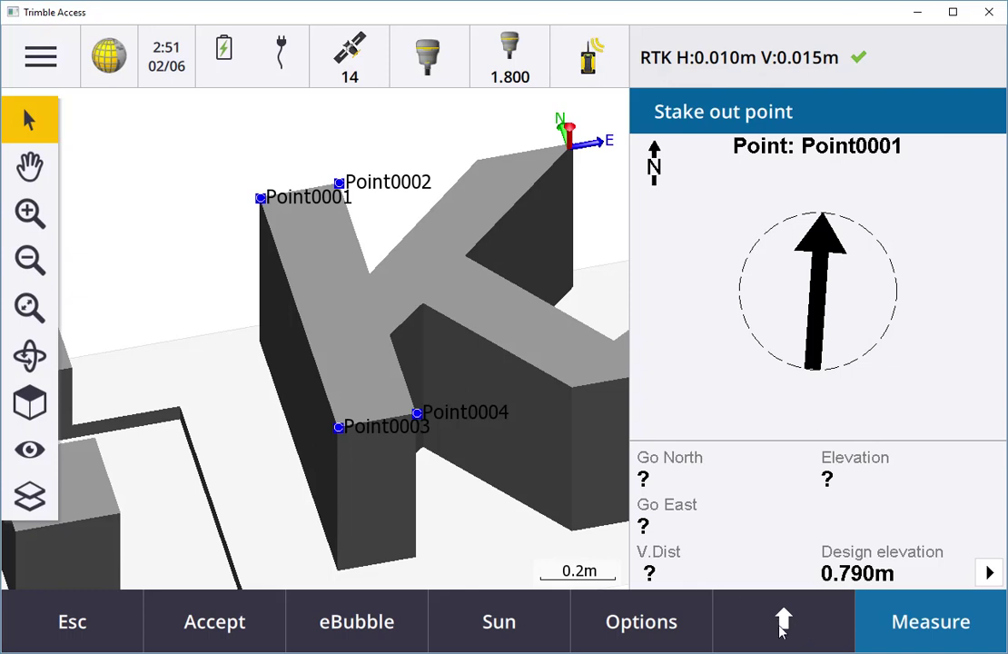
pyautogui.click(669, 626)
pyautogui.scroll(-1, 465, 331)
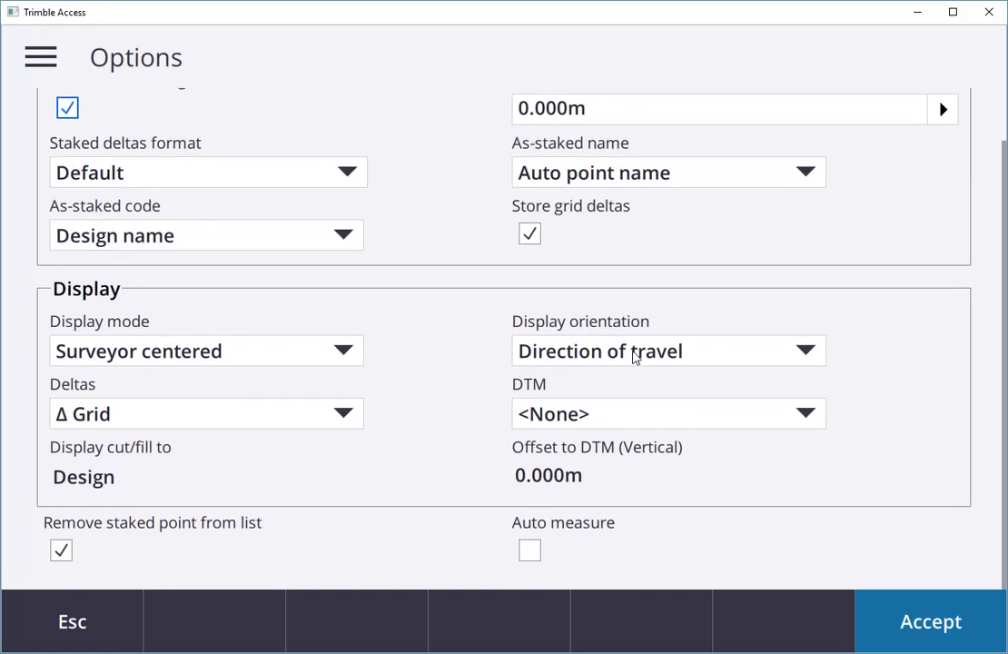
pyautogui.scroll(2, 430, 412)
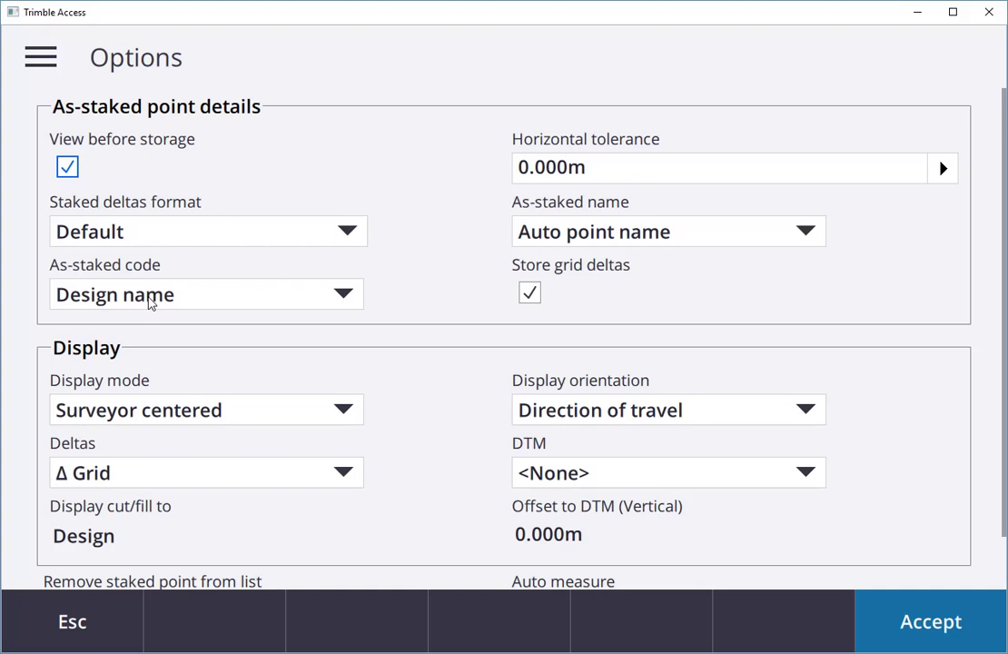
pyautogui.click(88, 633)
pyautogui.click(760, 638)
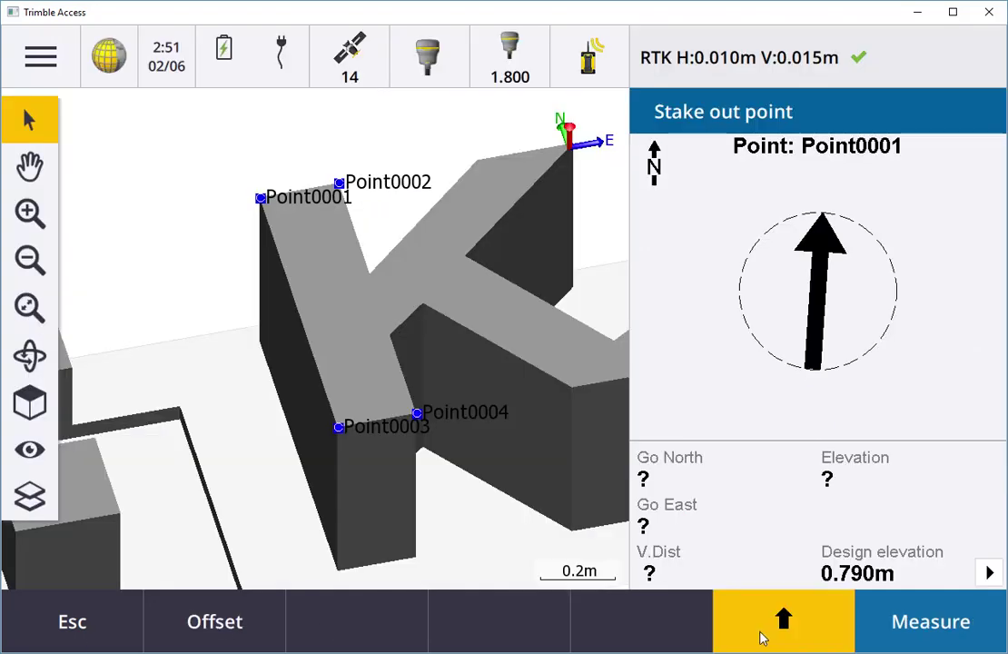
pyautogui.click(229, 614)
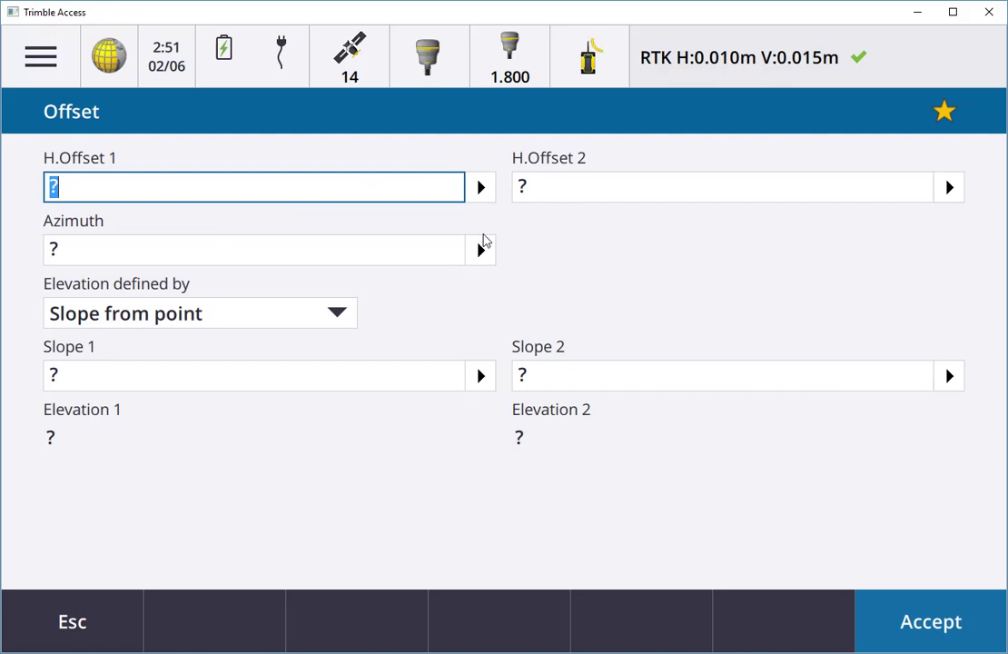
pyautogui.click(337, 314)
pyautogui.click(339, 315)
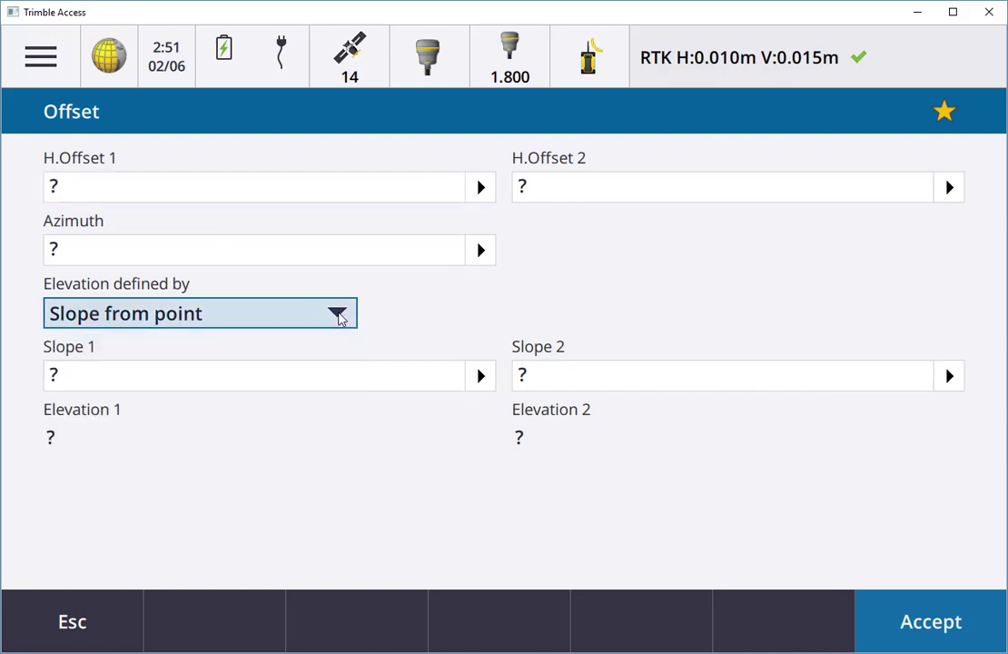
pyautogui.click(107, 623)
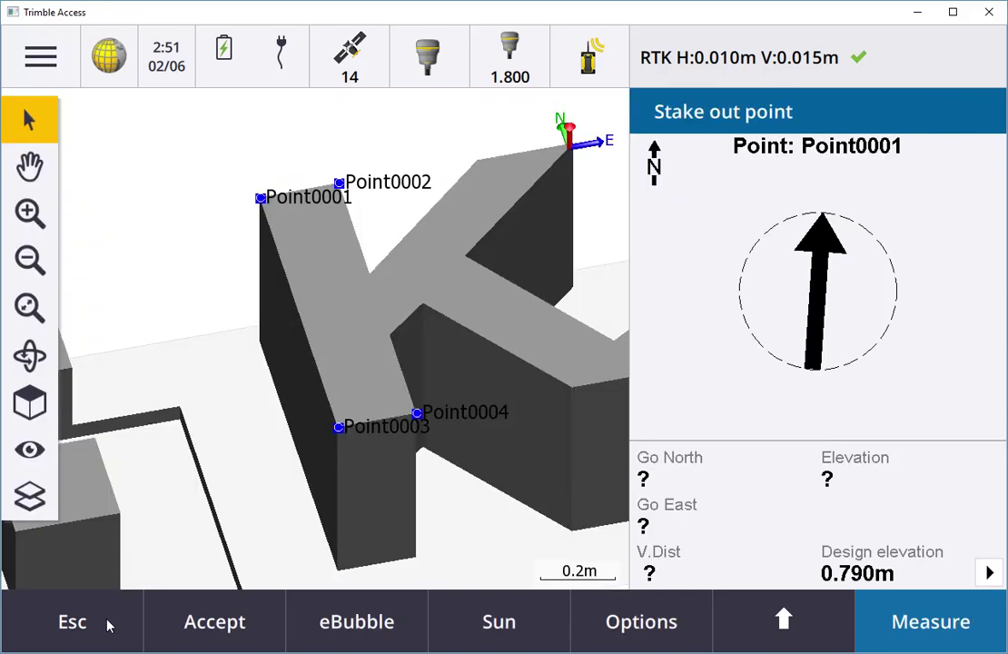
pyautogui.rightClick(158, 208)
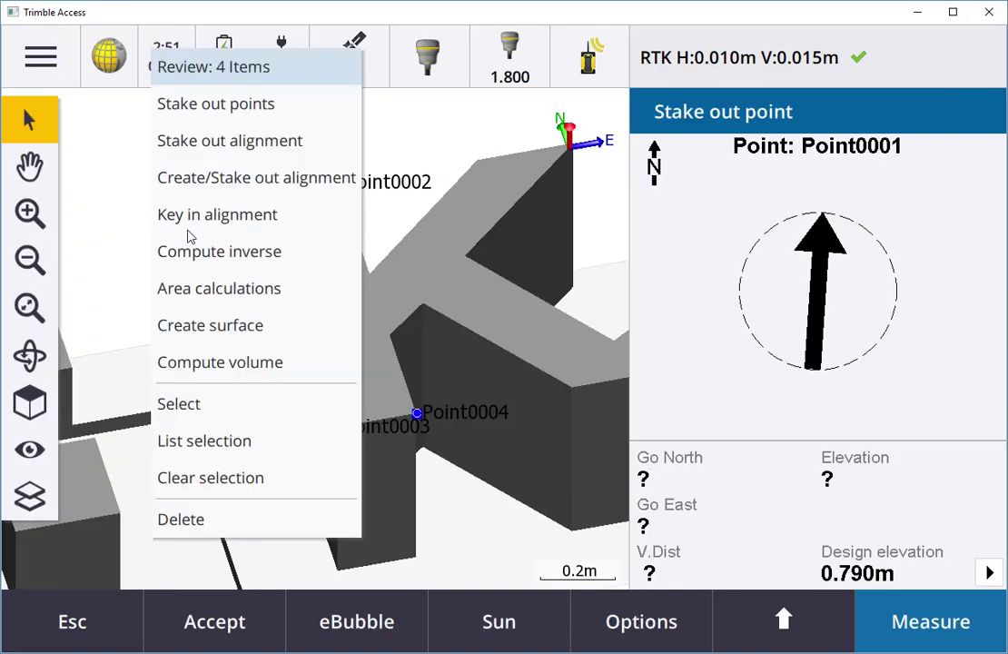
# - Clear the selection and stake out Point0001 alone from the model
pyautogui.click(211, 477)
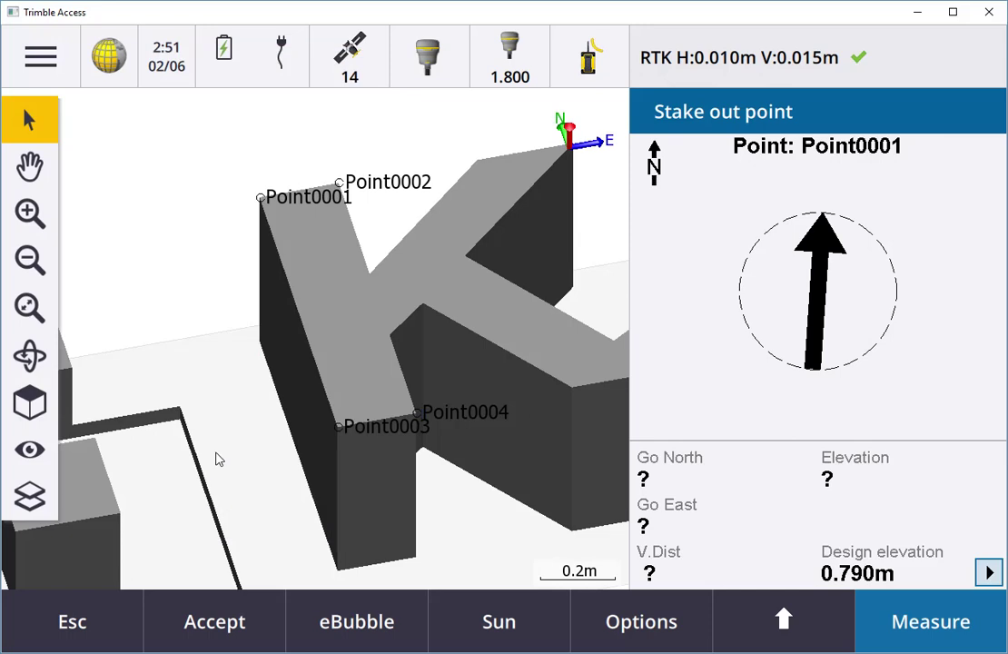
pyautogui.click(261, 199)
pyautogui.rightClick(181, 221)
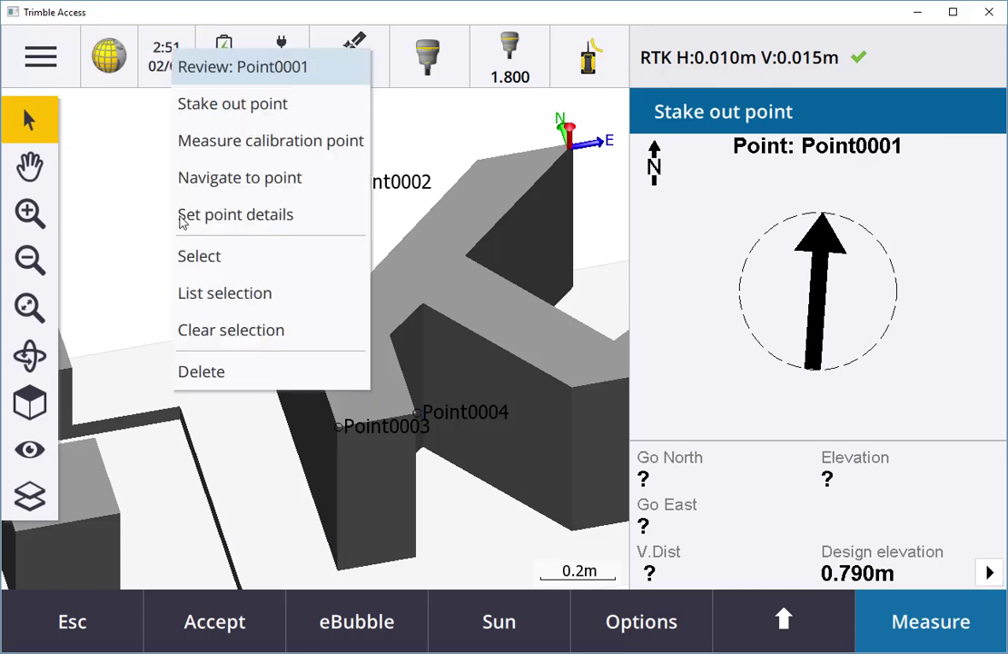
pyautogui.click(247, 110)
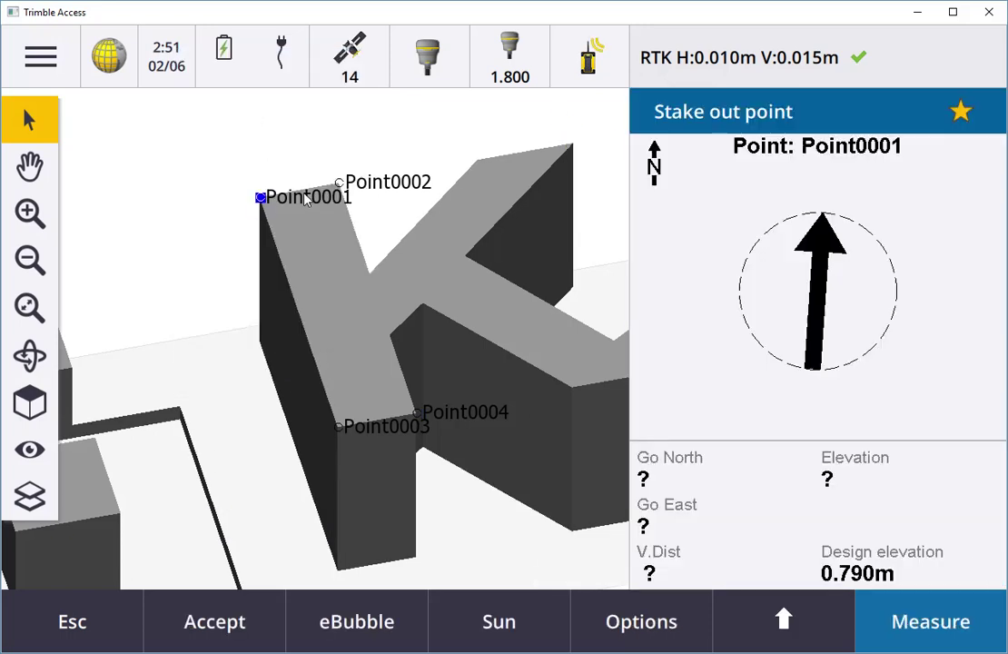
# - Change Point0001's design elevation to 100.900 m
pyautogui.click(989, 574)
pyautogui.write('100.9')
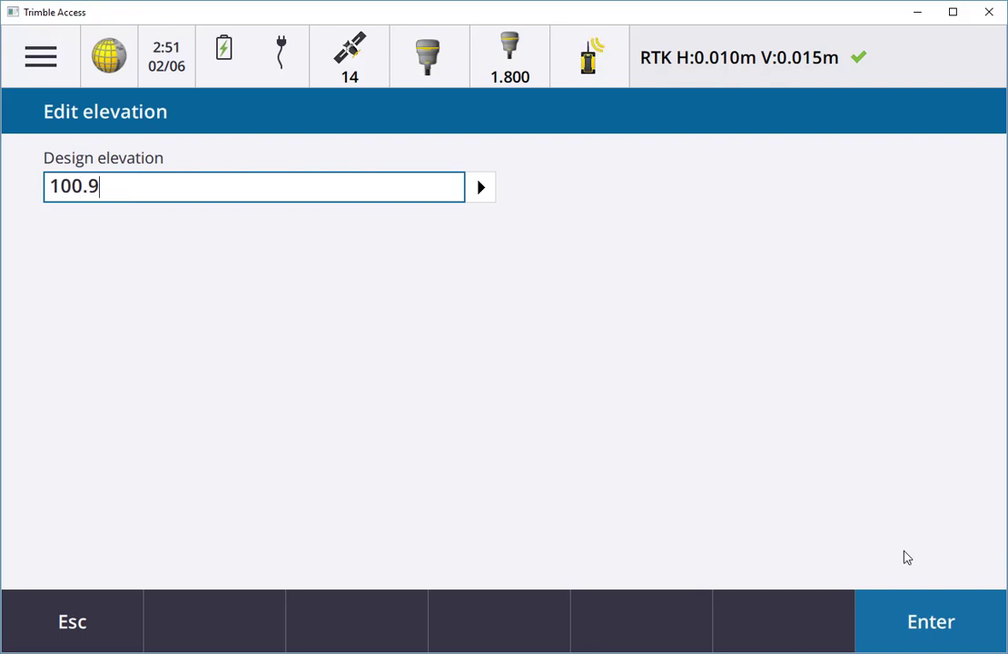
pyautogui.click(983, 628)
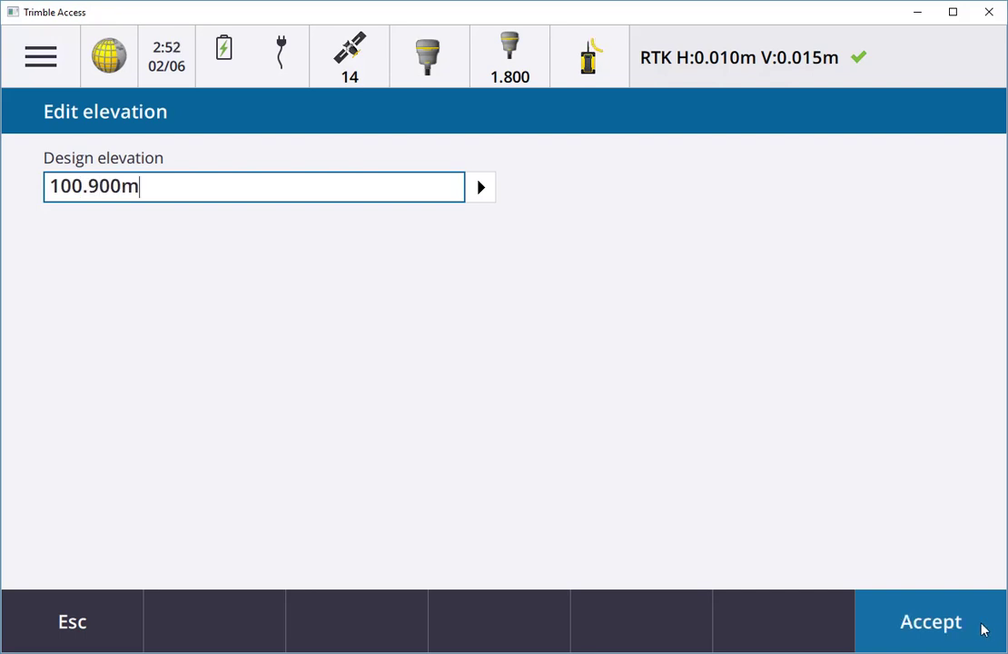
pyautogui.click(983, 628)
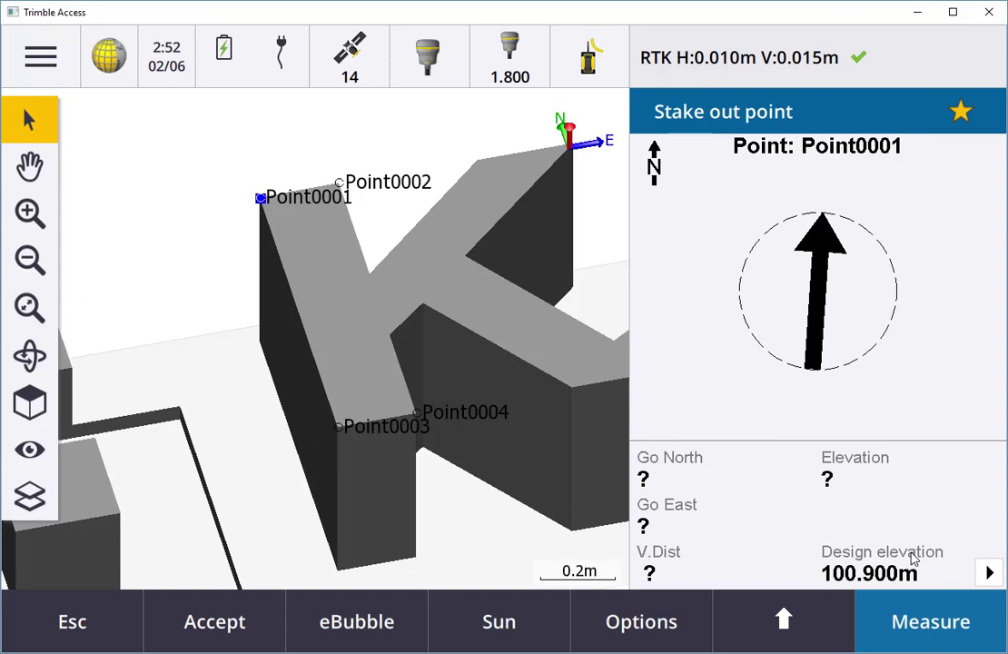
pyautogui.rightClick(209, 218)
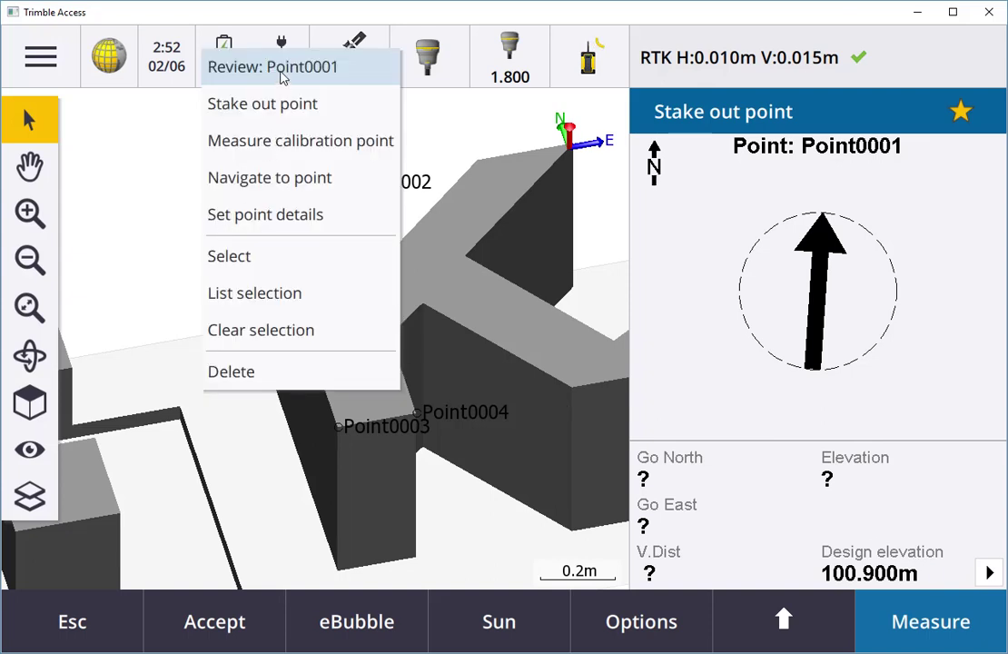
pyautogui.click(245, 66)
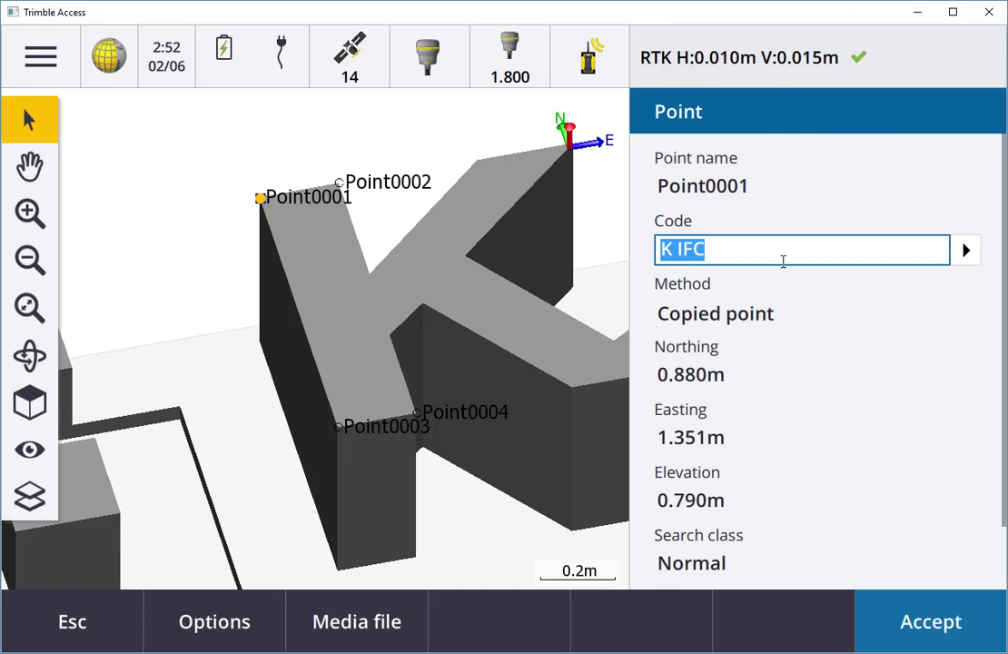
pyautogui.click(77, 604)
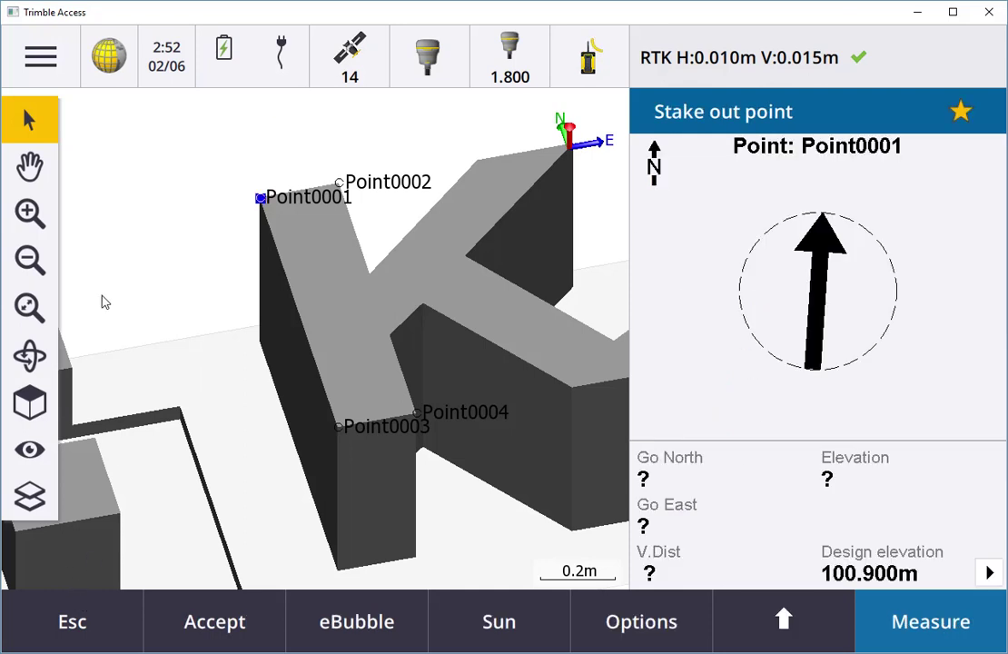
pyautogui.rightClick(126, 233)
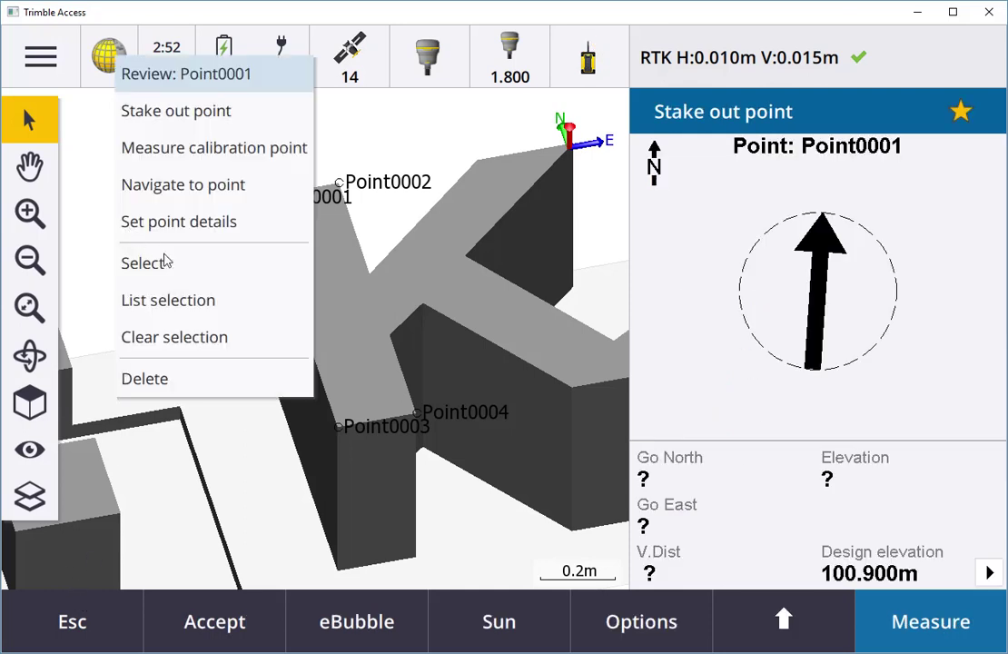
pyautogui.click(168, 295)
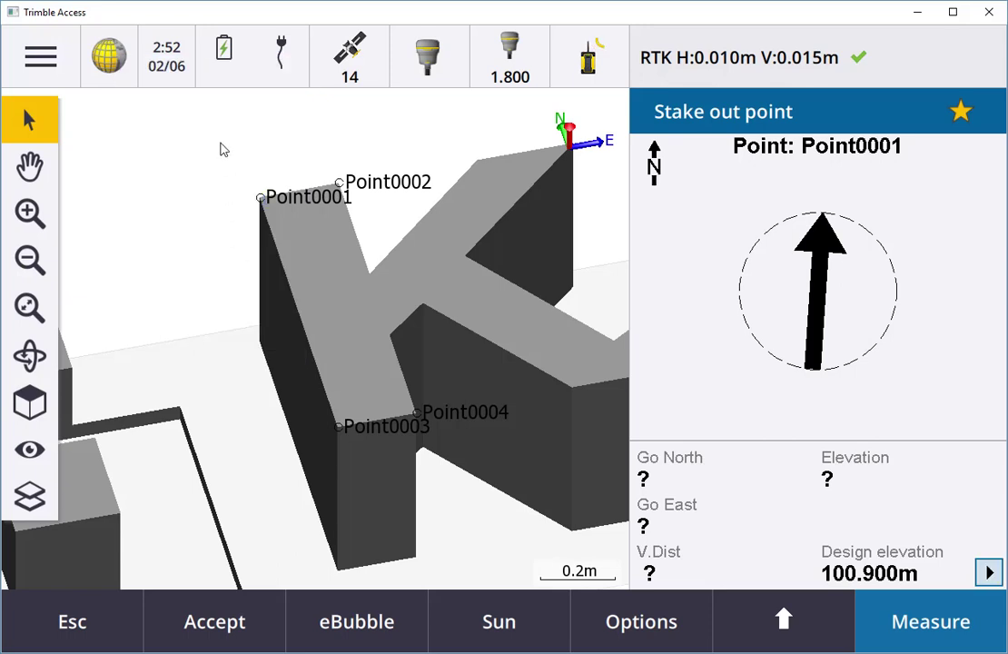
pyautogui.rightClick(218, 235)
# - Box-select all four points on the K and list the selection
pyautogui.click(181, 215)
pyautogui.moveTo(225, 157); pyautogui.dragTo(509, 449)
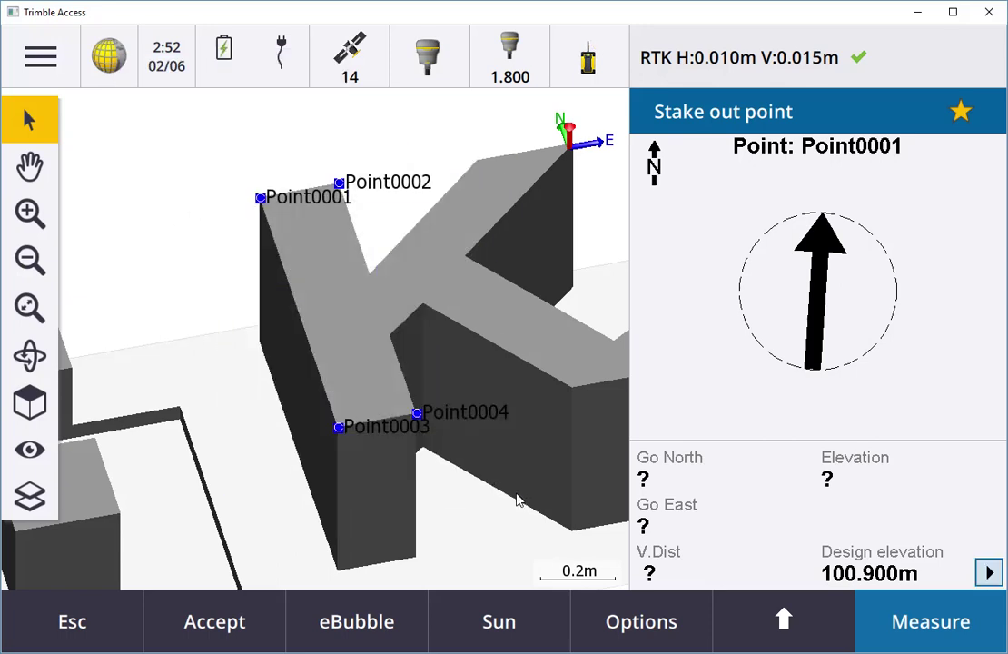
pyautogui.rightClick(120, 185)
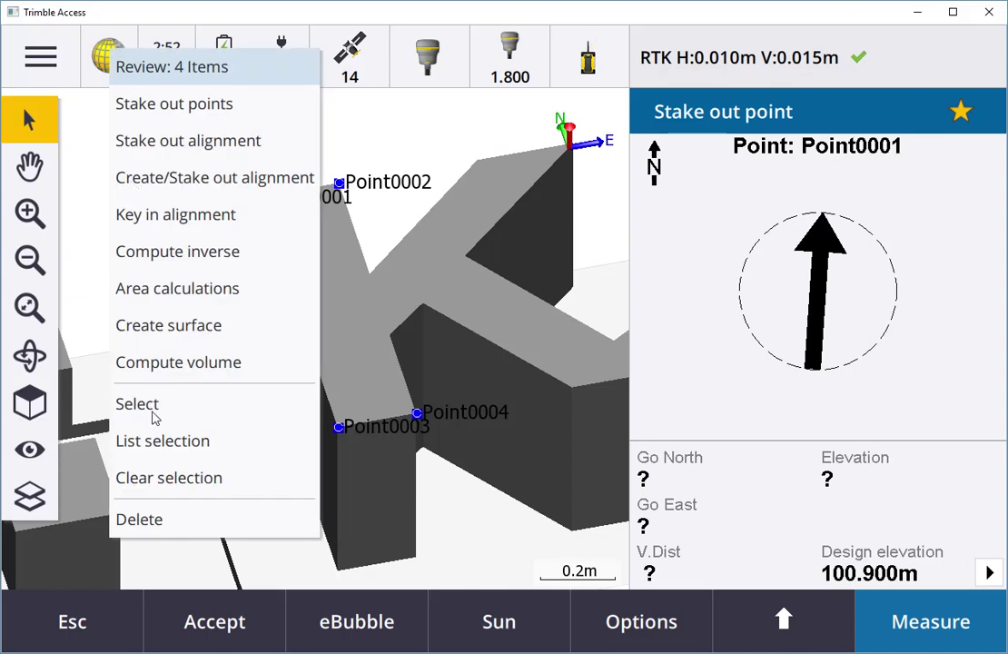
pyautogui.click(163, 440)
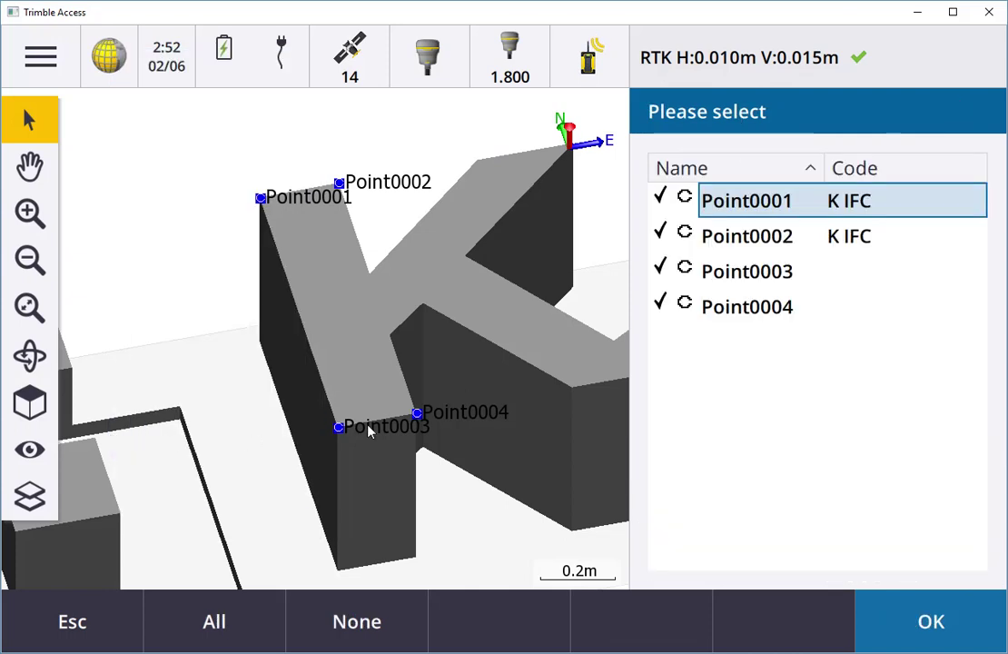
# - Uncheck Point0002 through Point0004, leaving only Point0001 selected
pyautogui.click(663, 235)
pyautogui.click(663, 271)
pyautogui.click(663, 270)
pyautogui.click(661, 269)
pyautogui.click(661, 305)
pyautogui.click(917, 601)
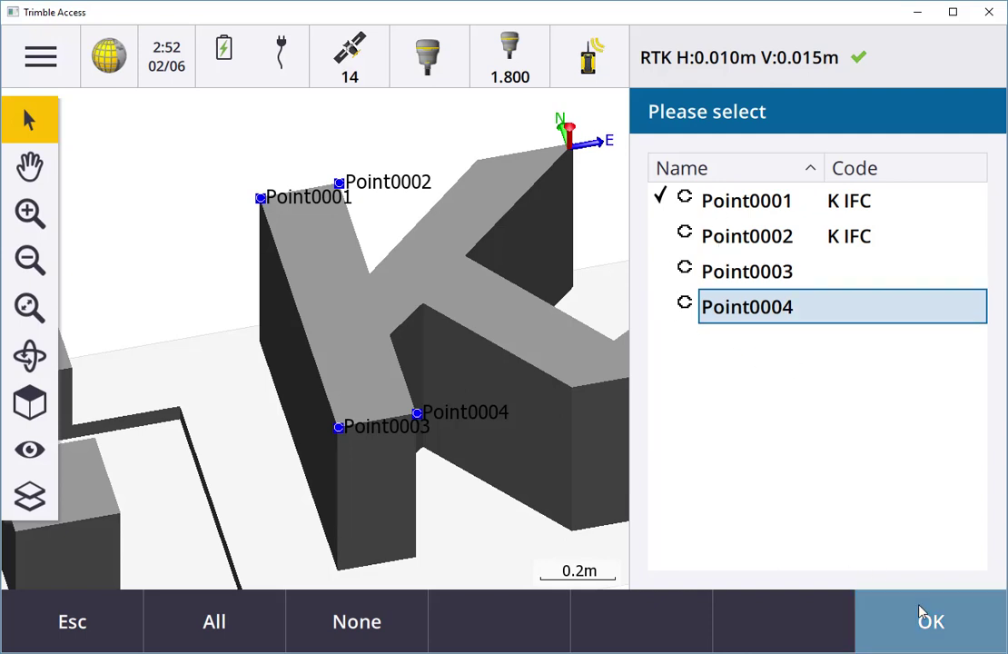